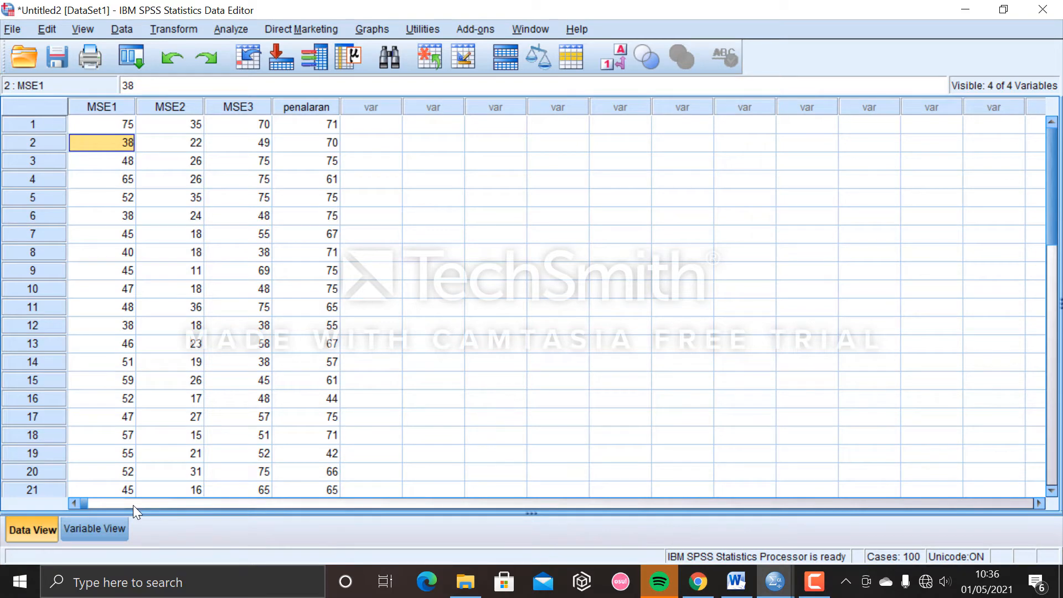
Step: Run a Means analysis with penalaran as dependent, MSE1, MSE2 and MSE3 as independents, and the test for linearity enabled
click(114, 524)
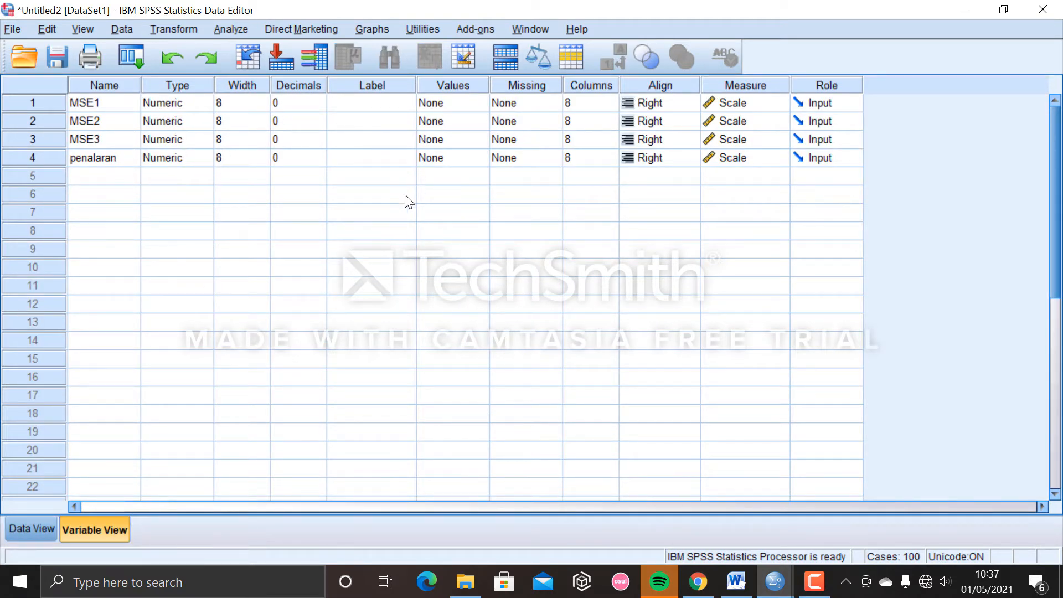
click(34, 530)
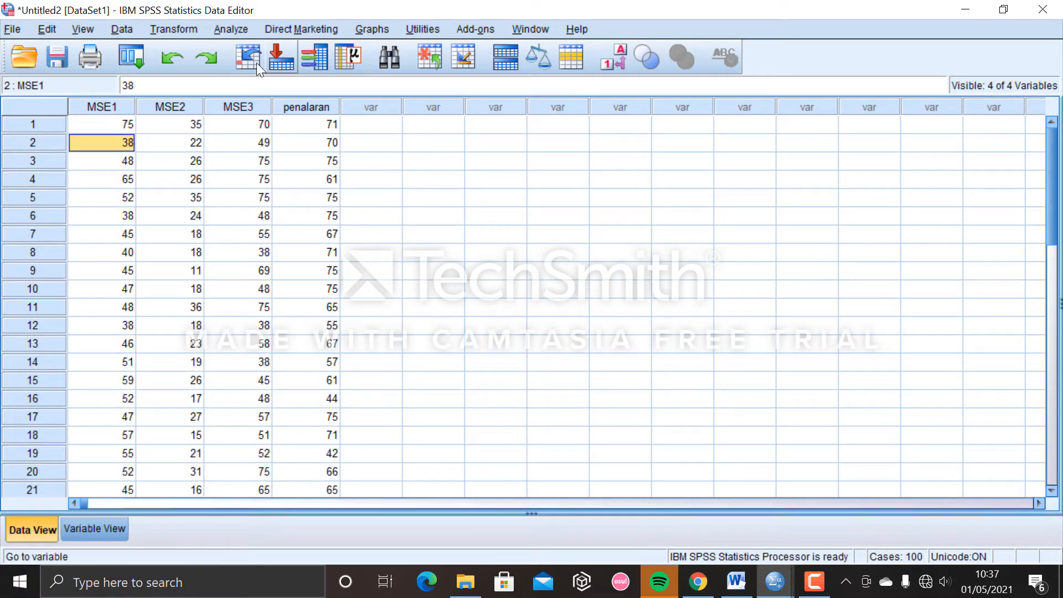
click(237, 29)
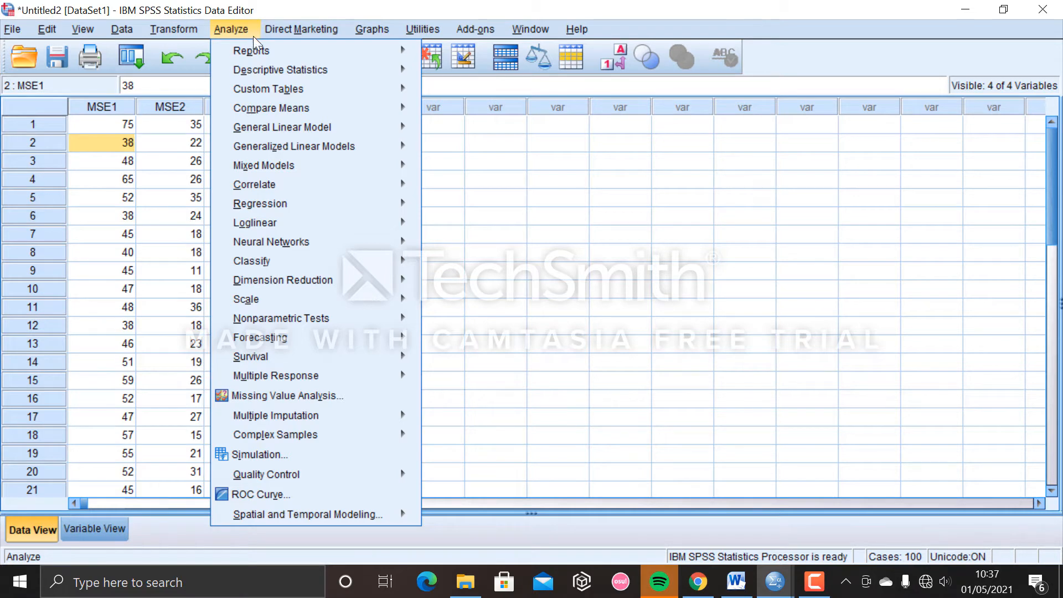
mouse_move(275, 108)
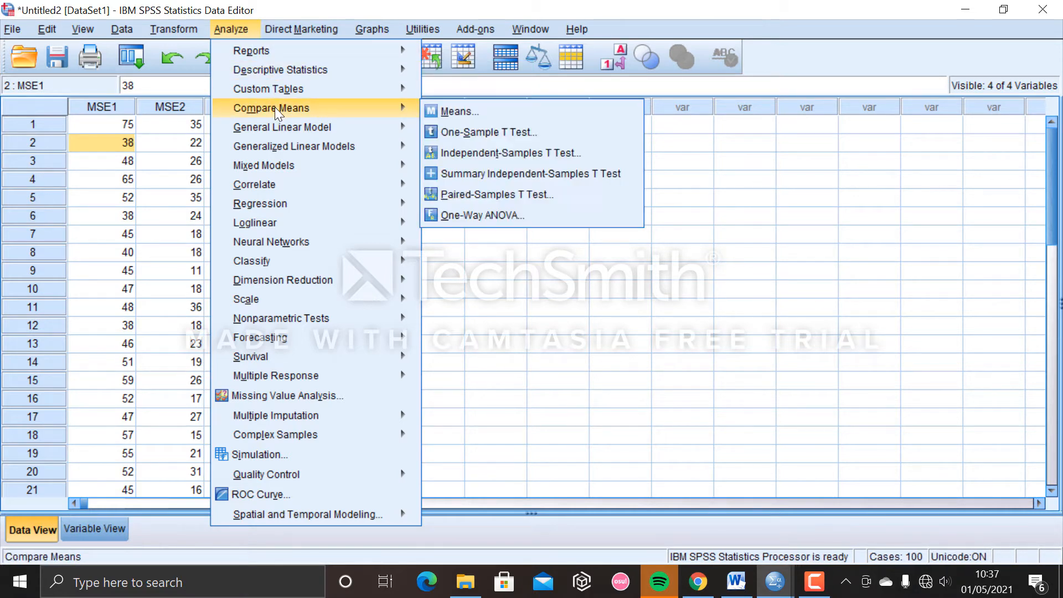
click(430, 111)
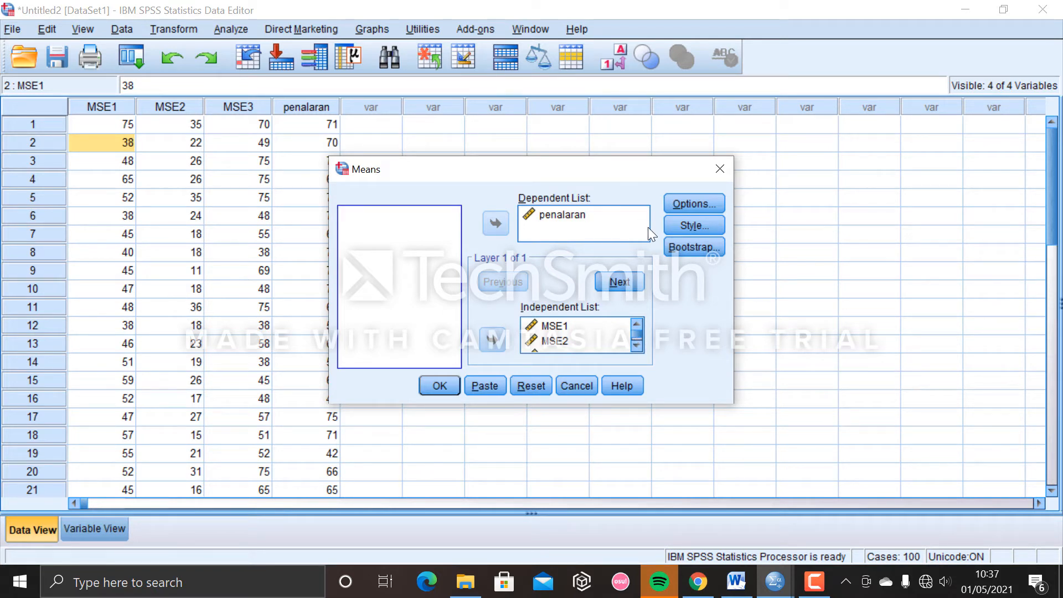
click(678, 207)
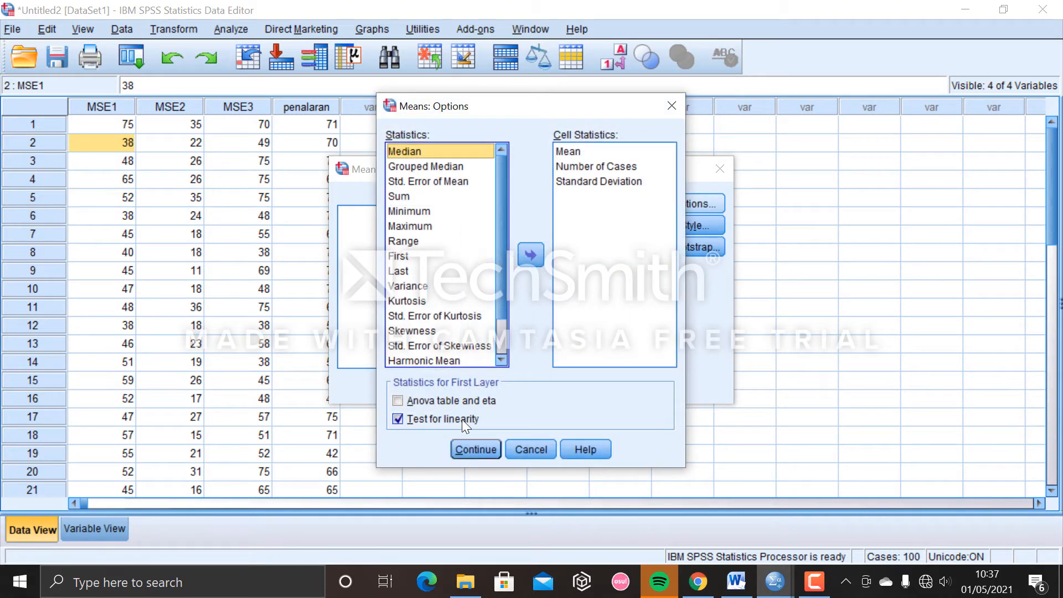
click(466, 450)
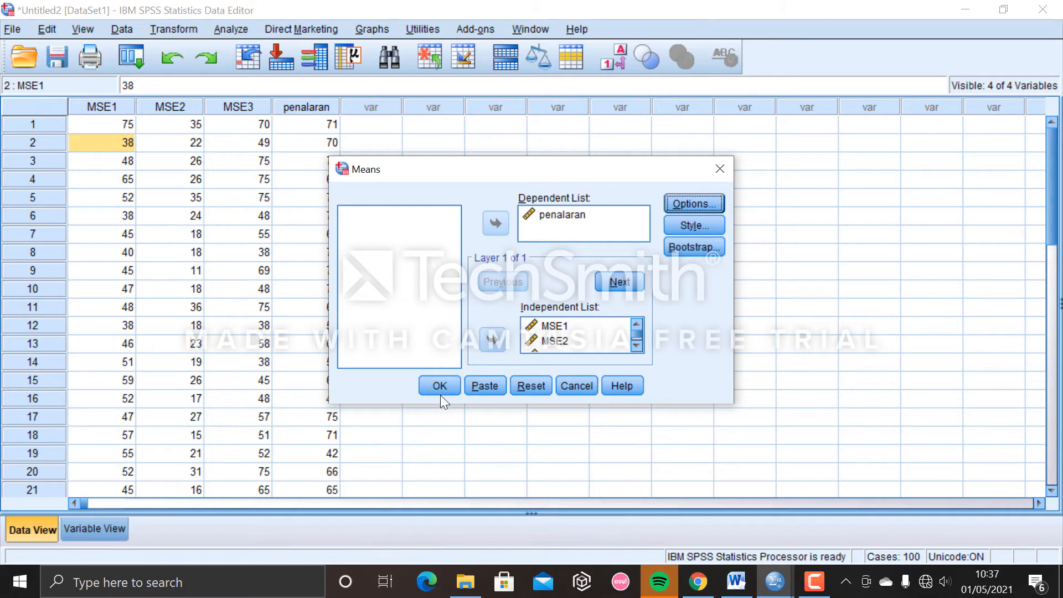
click(442, 392)
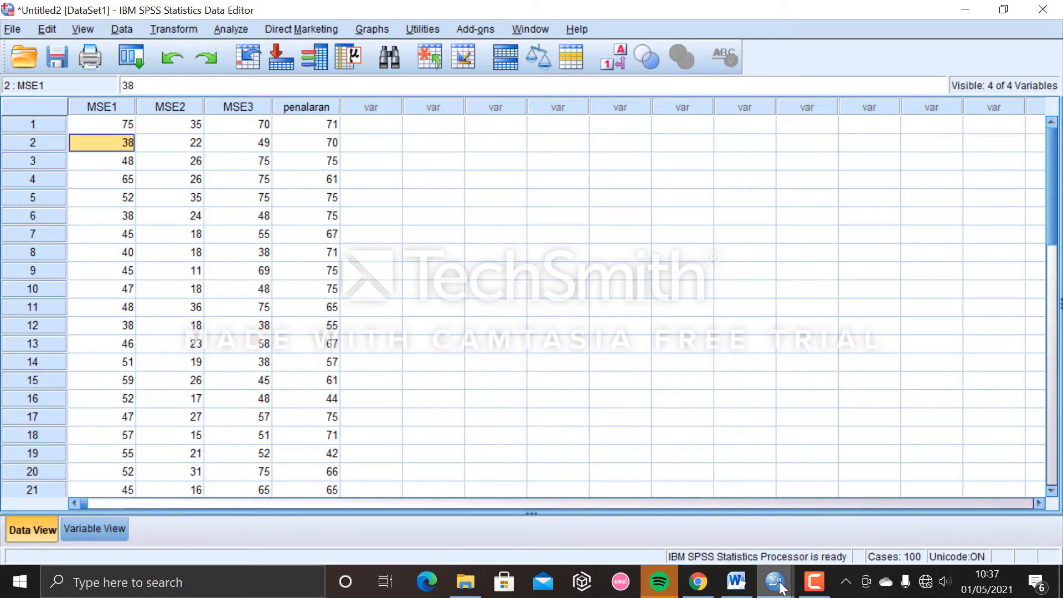
Step: Examine the ANOVA tables for penalaran by MSE1, MSE2 and MSE3 in the SPSS output, especially the deviation from linearity significance
mouse_move(782, 588)
click(789, 540)
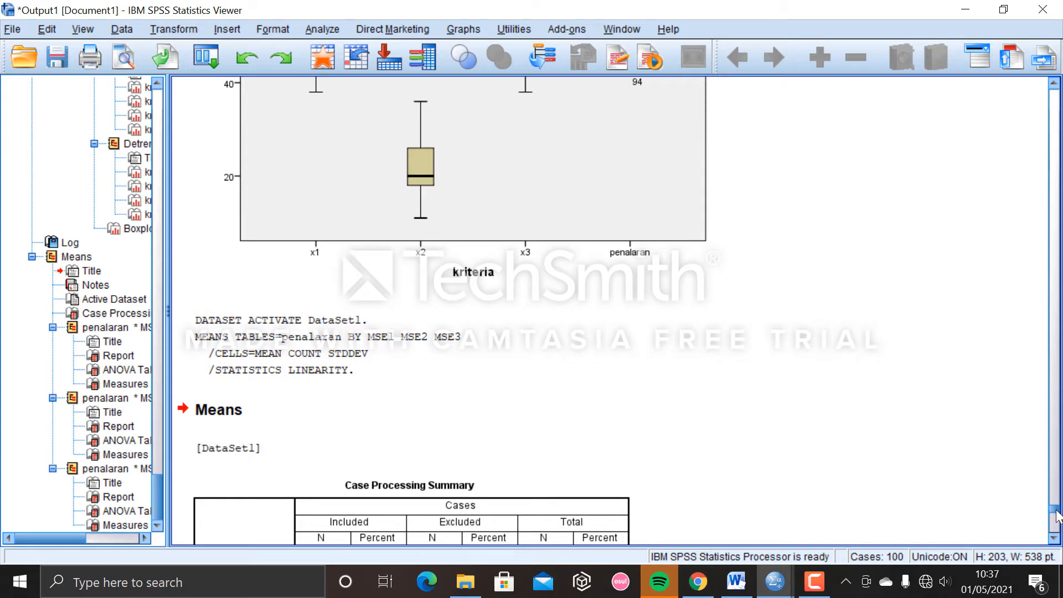
scroll(1057, 521, down, 6)
scroll(1059, 520, down, 3)
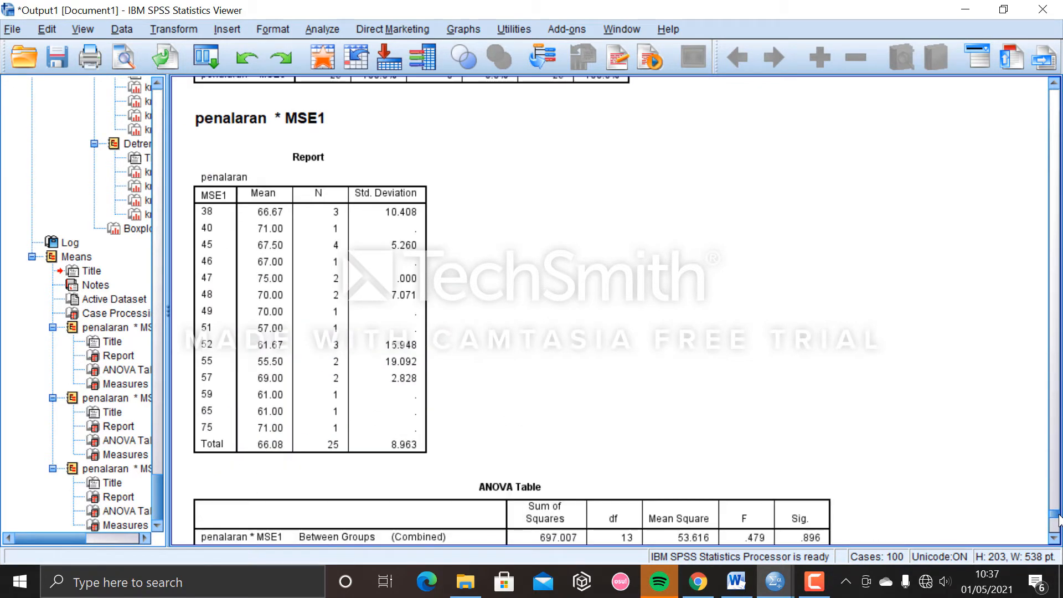
drag(1059, 521, 1060, 523)
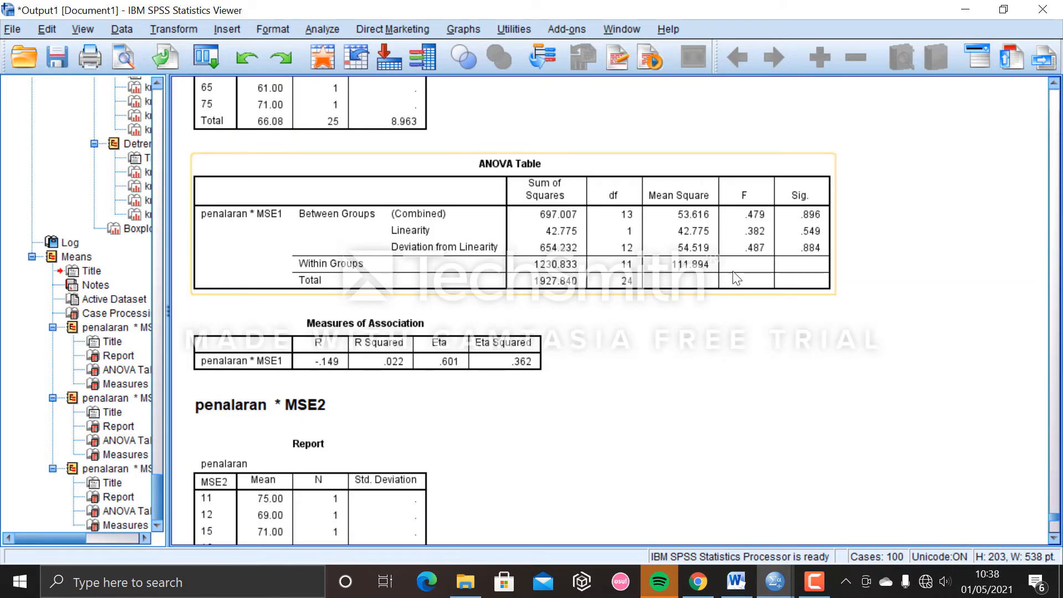
drag(1058, 517, 1059, 530)
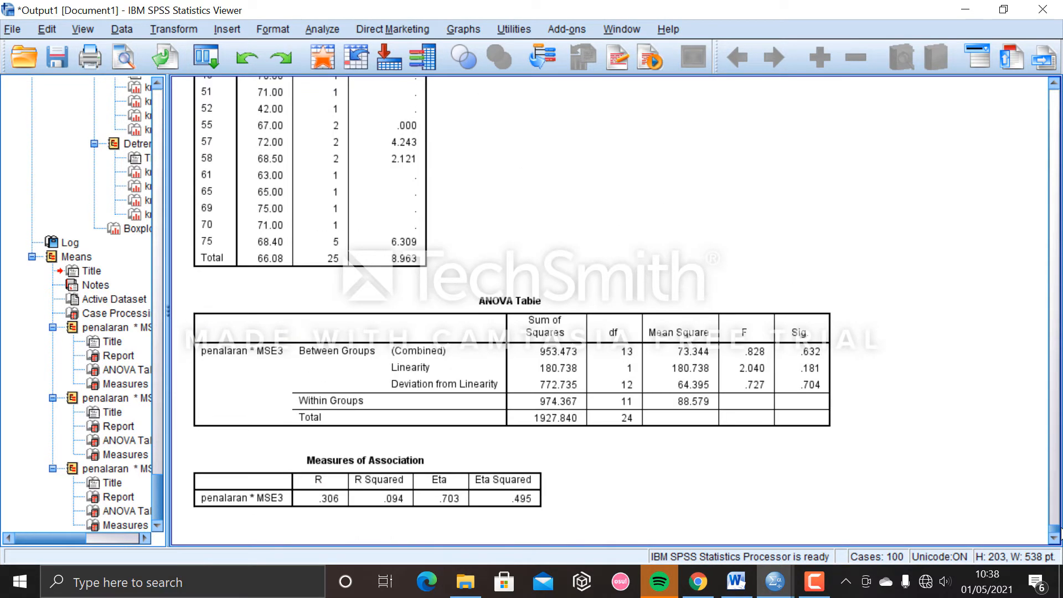
click(800, 410)
Step: Switch to the Kasus document in Word and review the linearity test's decision criterion and the MSE1 deviation from linearity significance
click(738, 581)
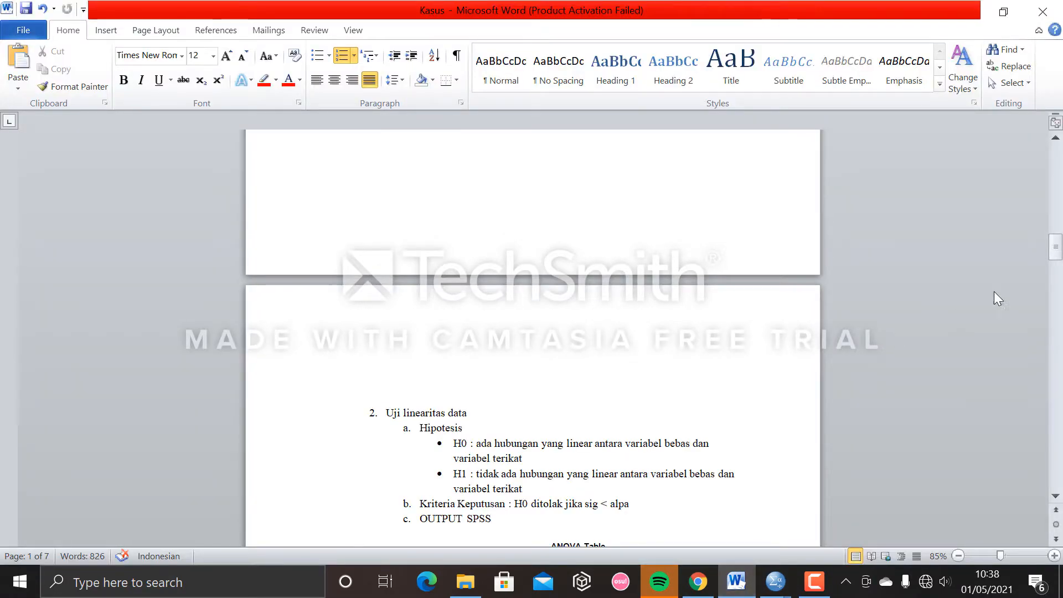
drag(1060, 257, 1062, 275)
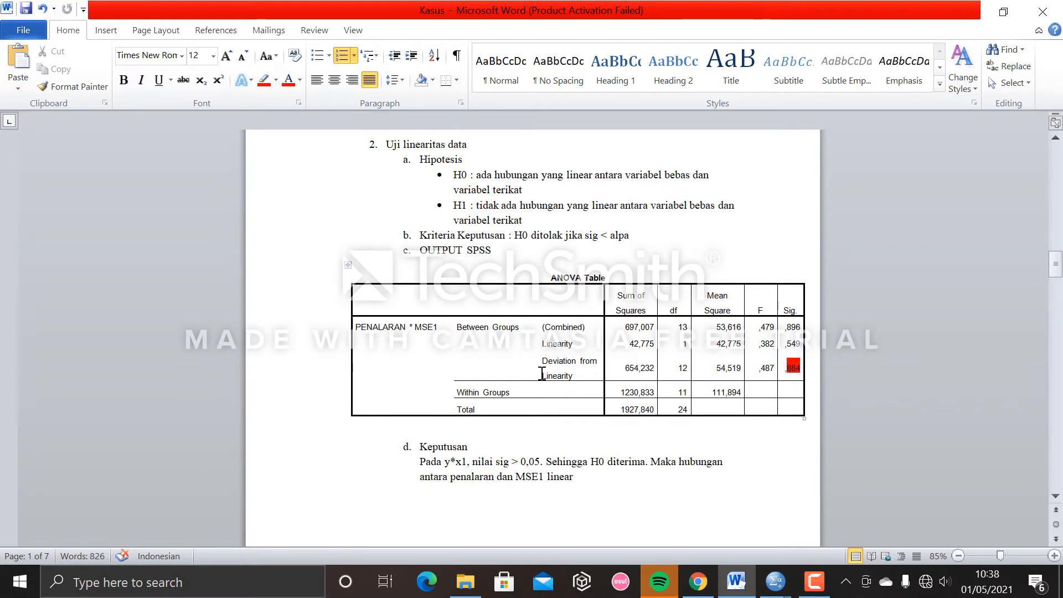
drag(542, 374, 801, 369)
click(786, 370)
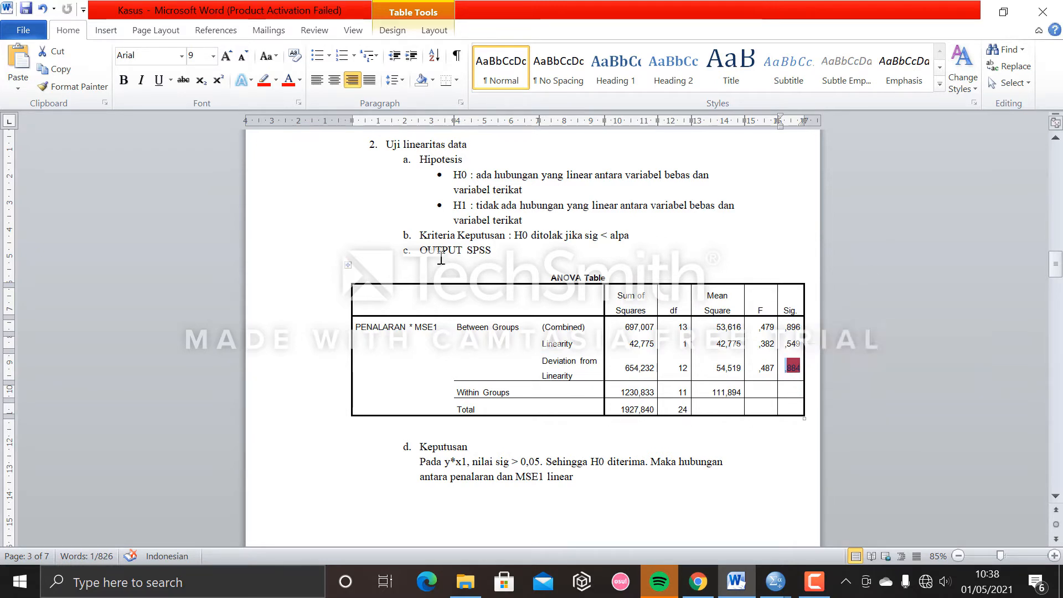
drag(421, 238, 639, 234)
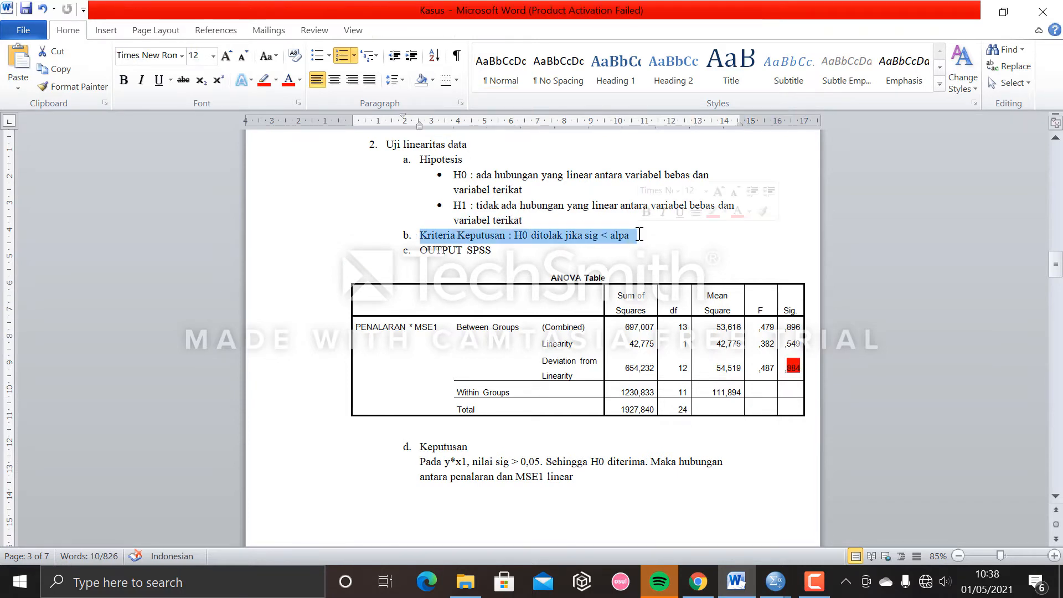
click(640, 235)
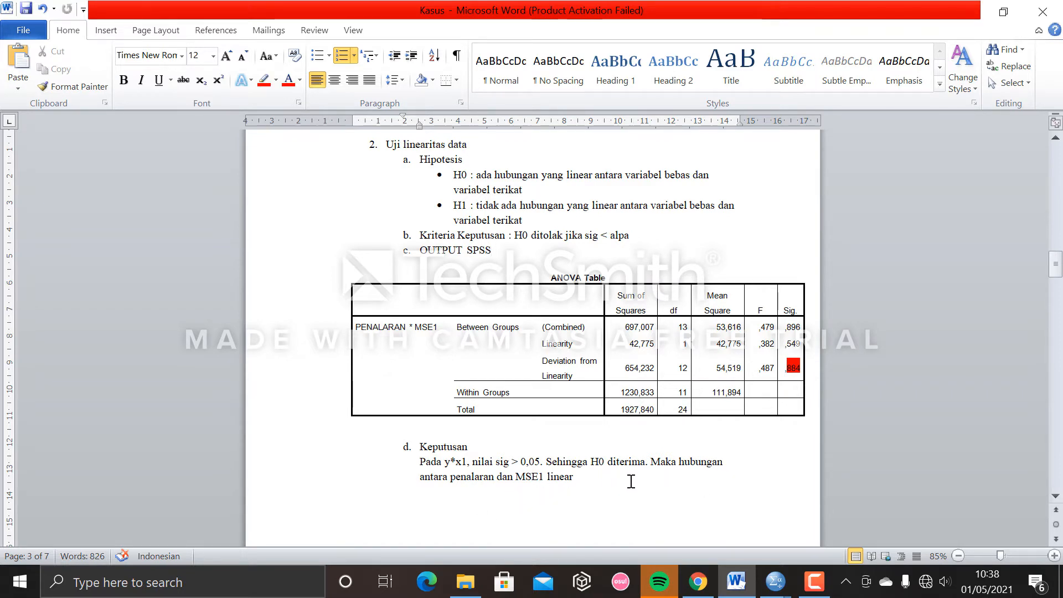
Step: Read the linearity results for MSE2 and MSE3, the summary table of decisions, and the start of the multicollinearity section
drag(1059, 272, 1059, 314)
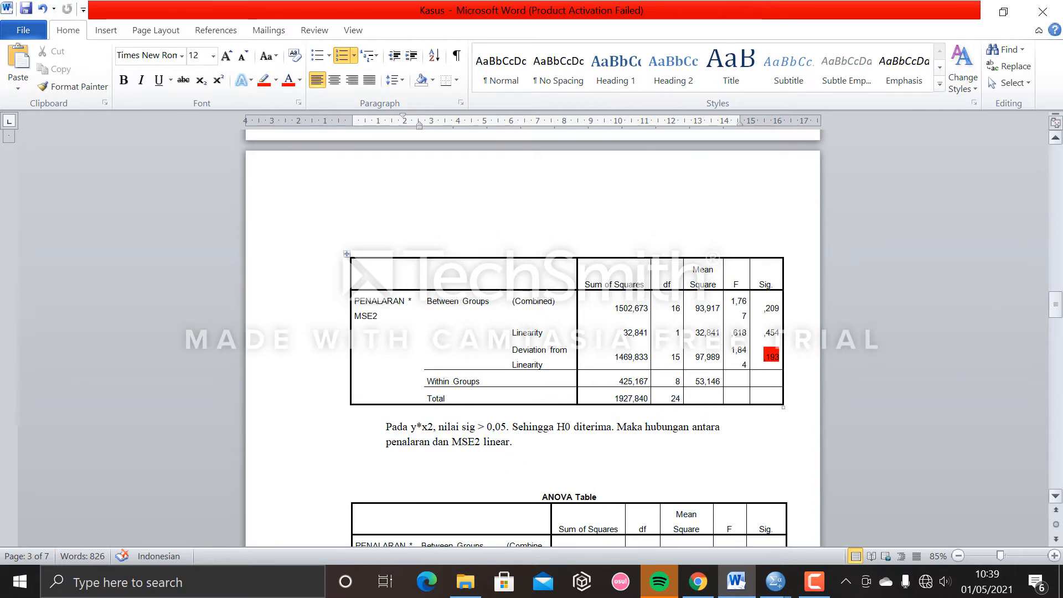
drag(1056, 305, 1056, 322)
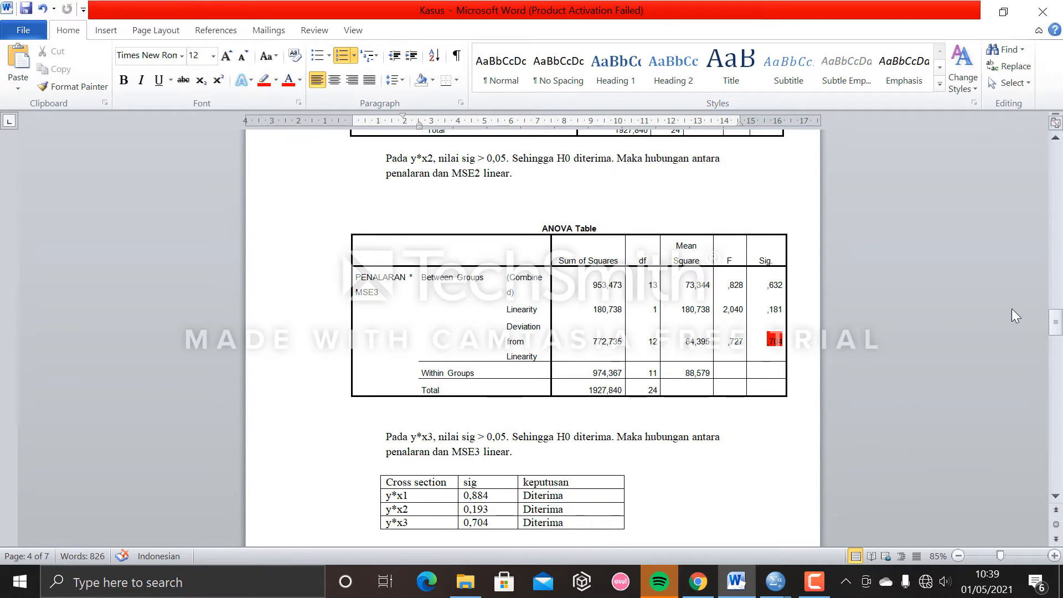
drag(1057, 322, 1056, 330)
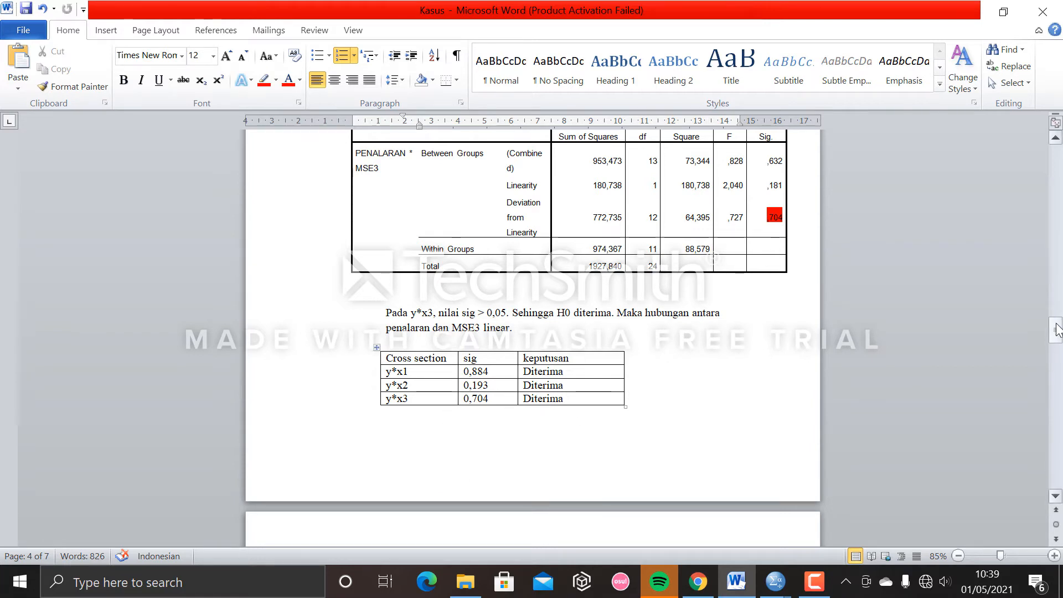
drag(1057, 330, 1058, 349)
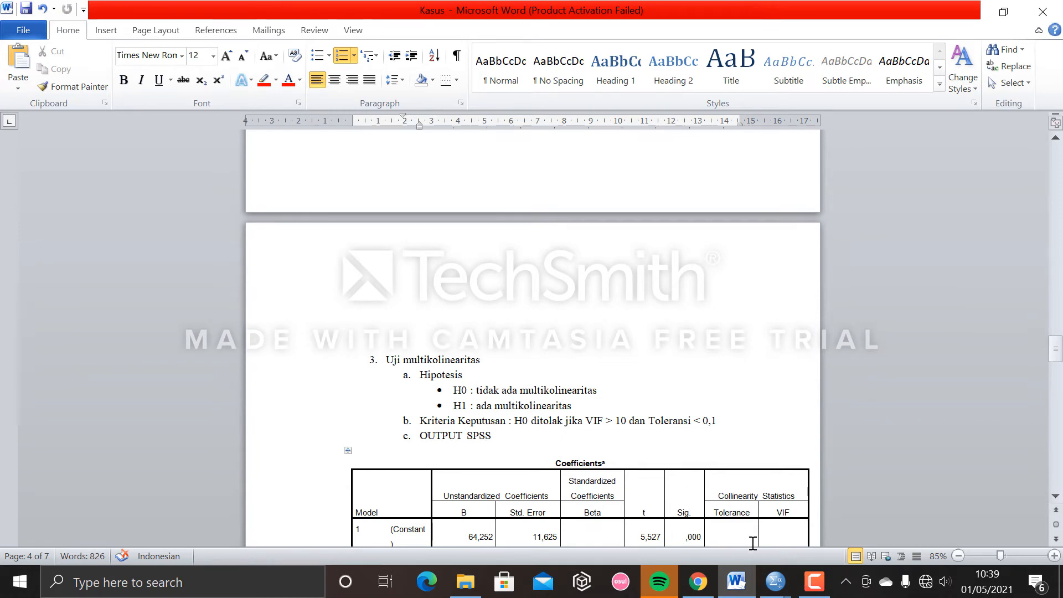
Step: In the SPSS Data Editor, run a linear regression of penalaran on MSE1, MSE2 and MSE3 with covariance matrix and collinearity diagnostics
click(775, 581)
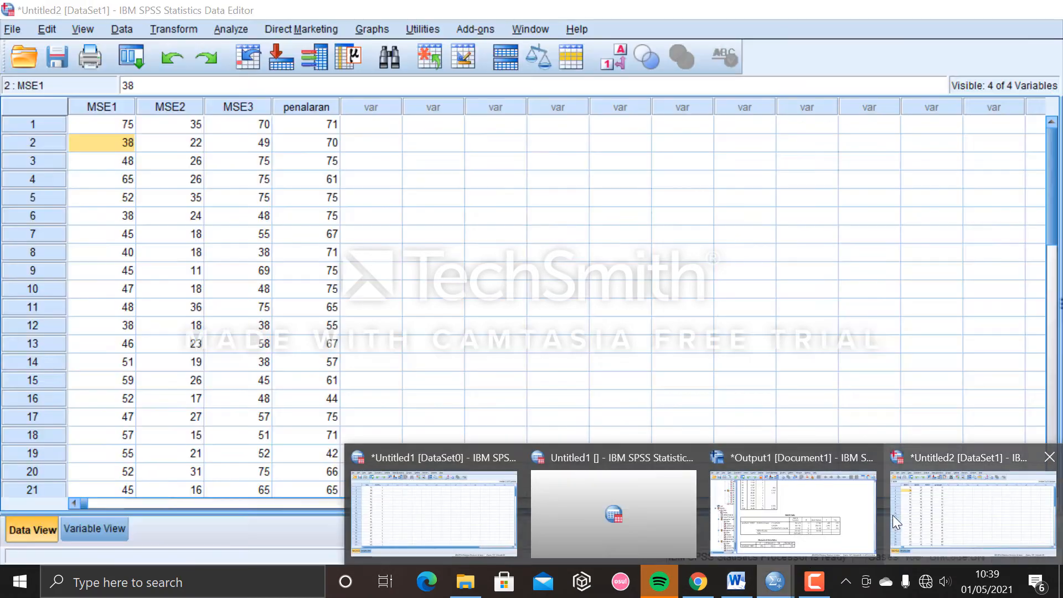
click(892, 515)
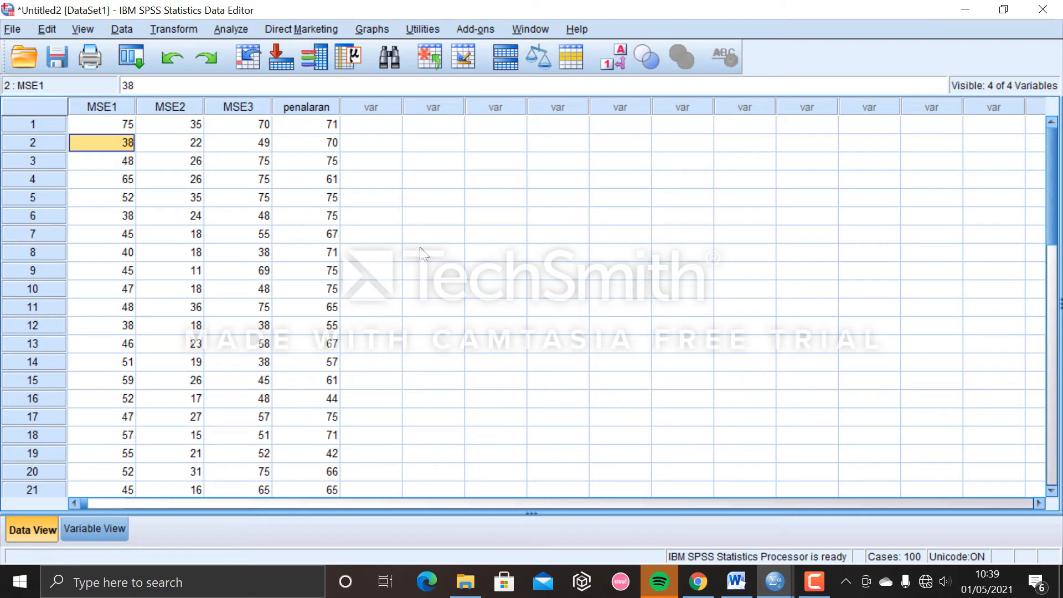
click(240, 30)
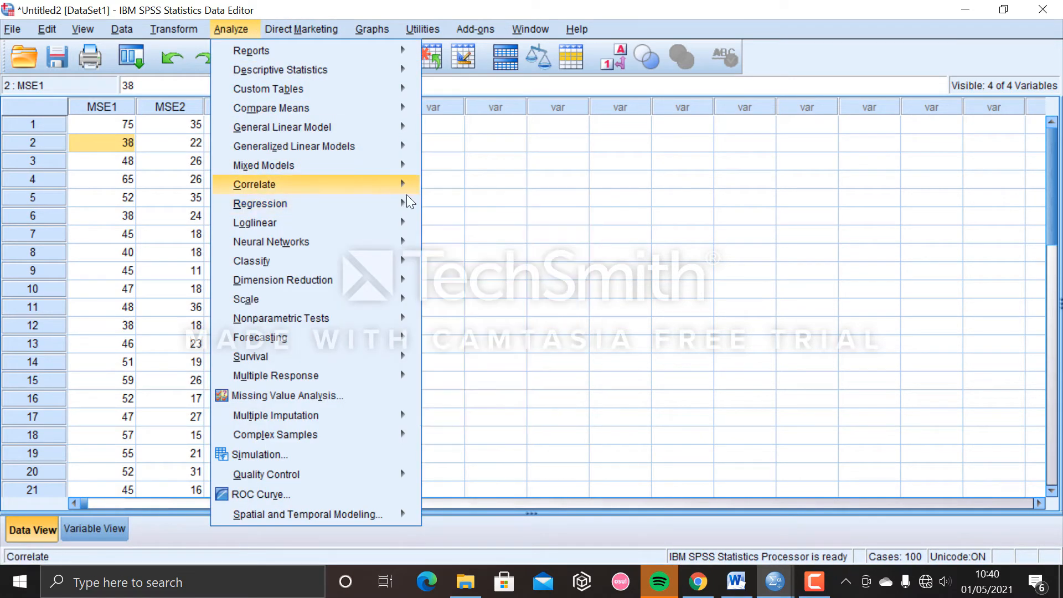
mouse_move(409, 195)
click(442, 224)
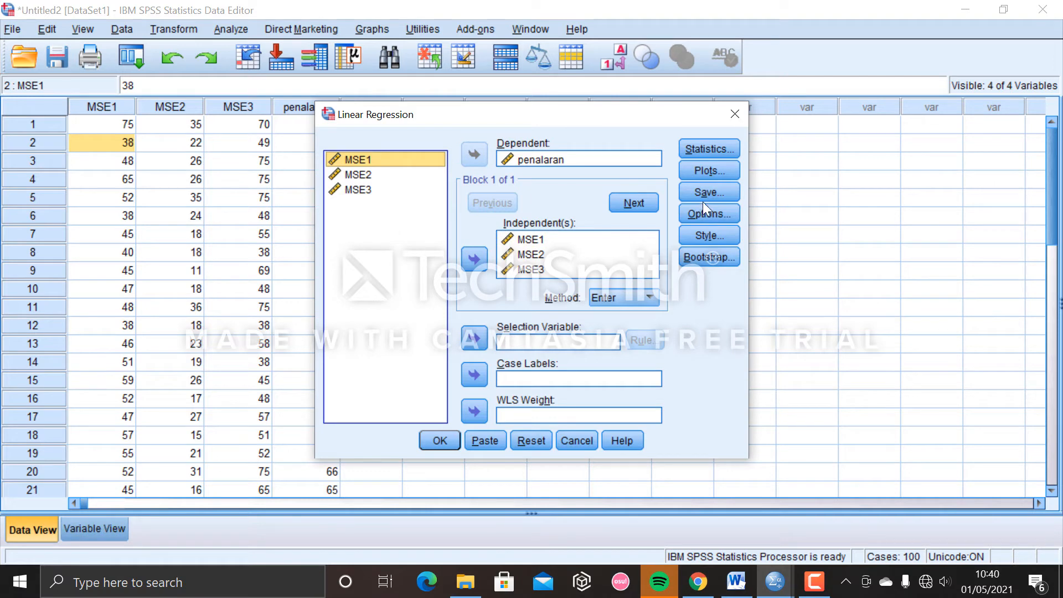
click(710, 146)
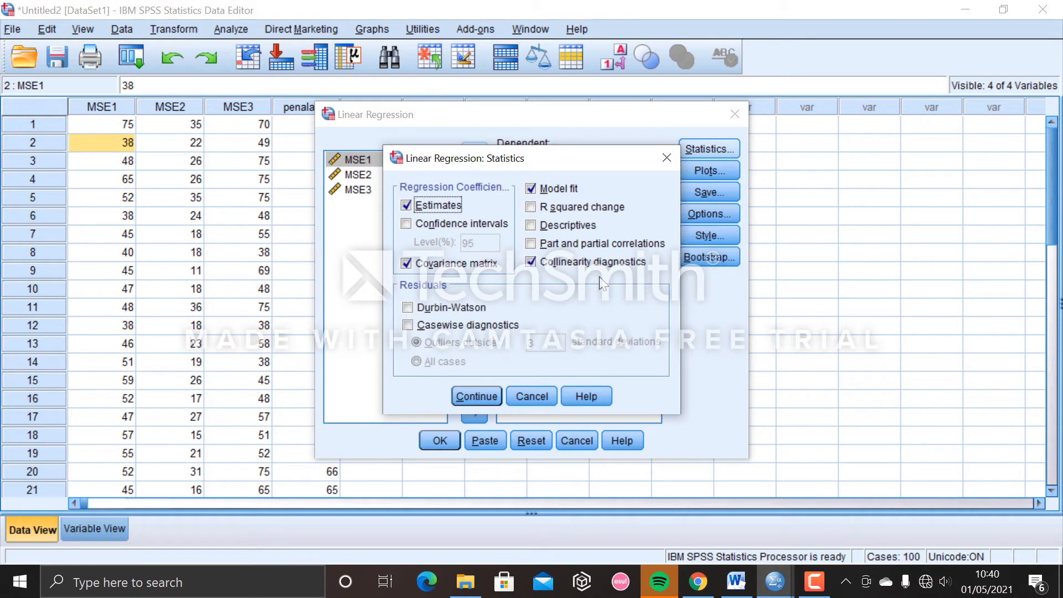
click(498, 393)
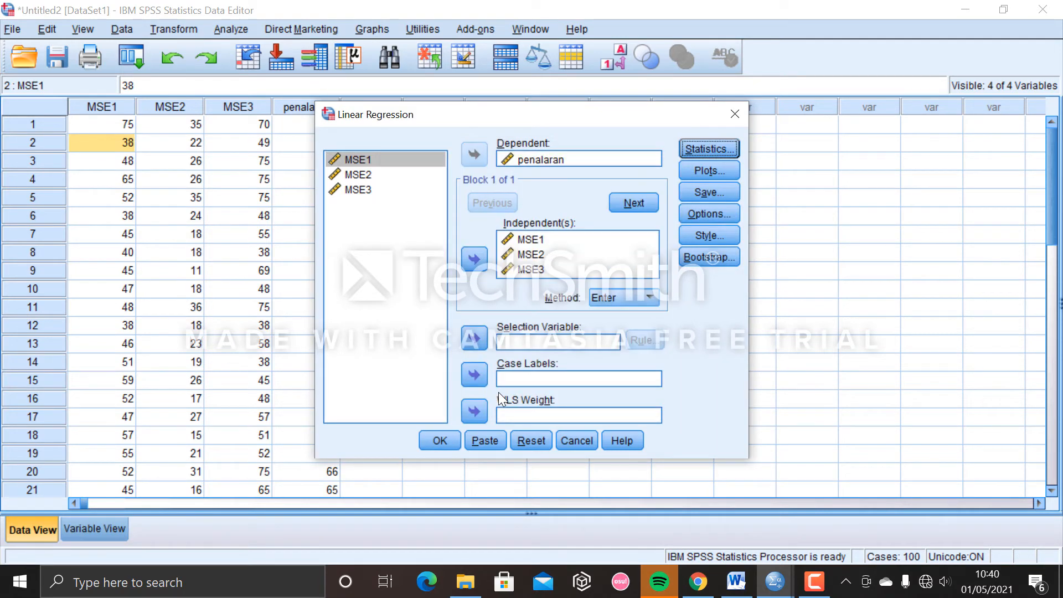
click(441, 450)
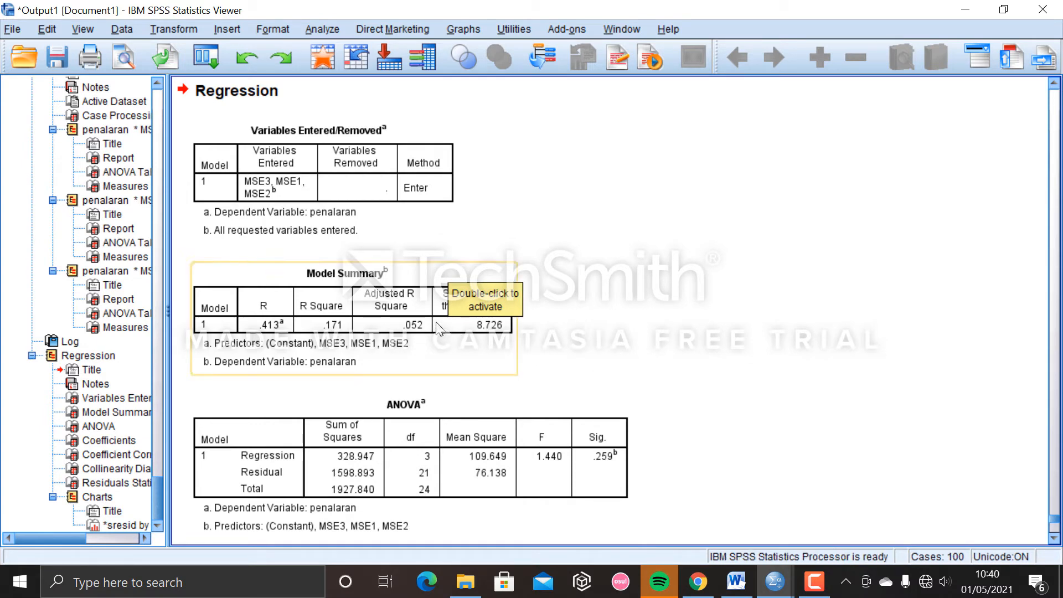
Step: Check the multicollinearity section in Word against the Tolerance and VIF values in the Coefficients table of the SPSS output
click(736, 581)
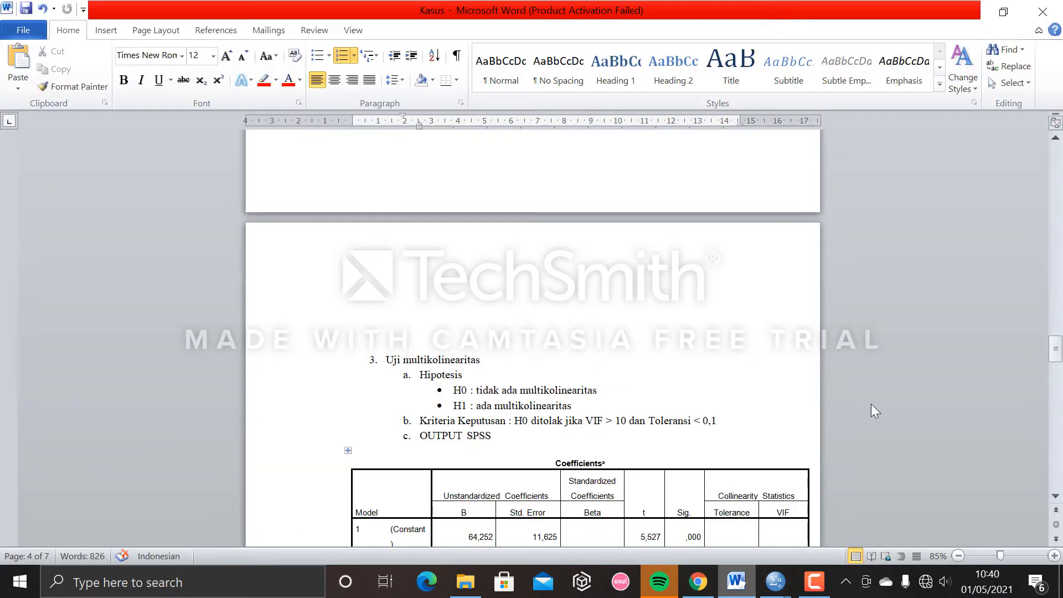
scroll(952, 371, down, 5)
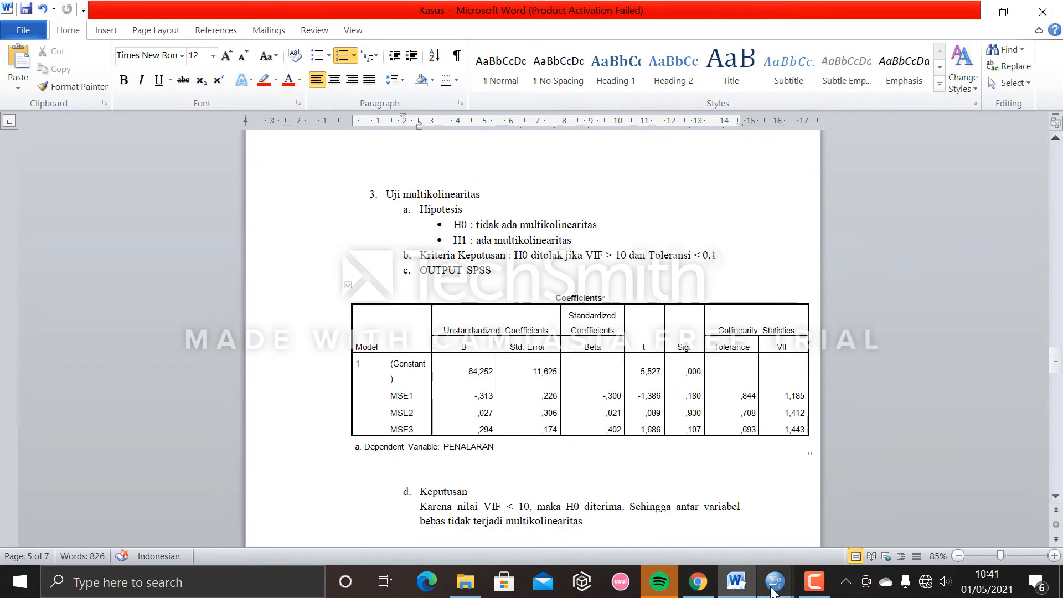
mouse_move(775, 581)
click(808, 500)
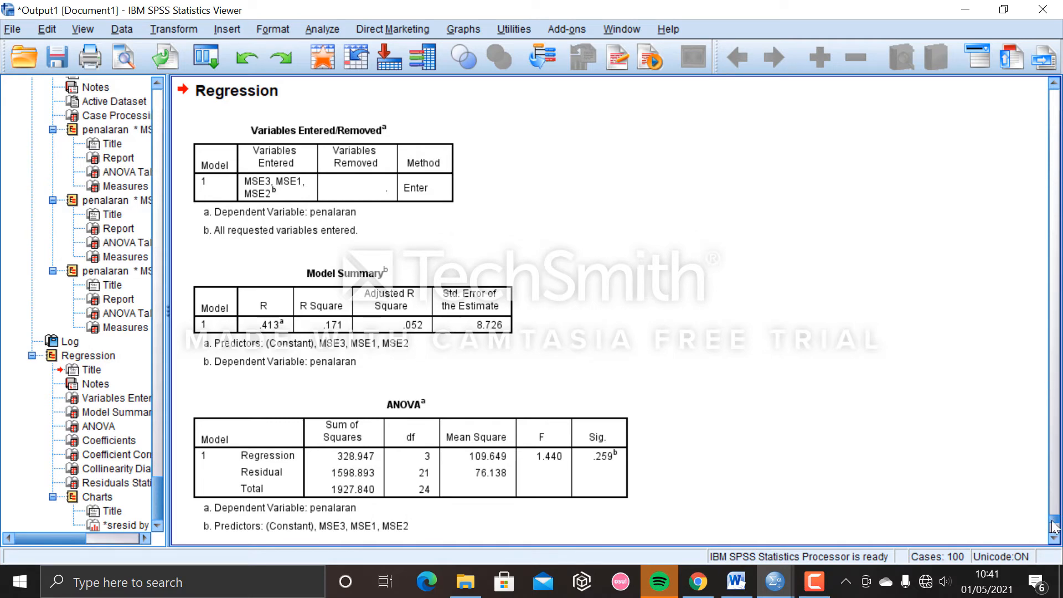
scroll(1054, 526, down, 5)
click(752, 217)
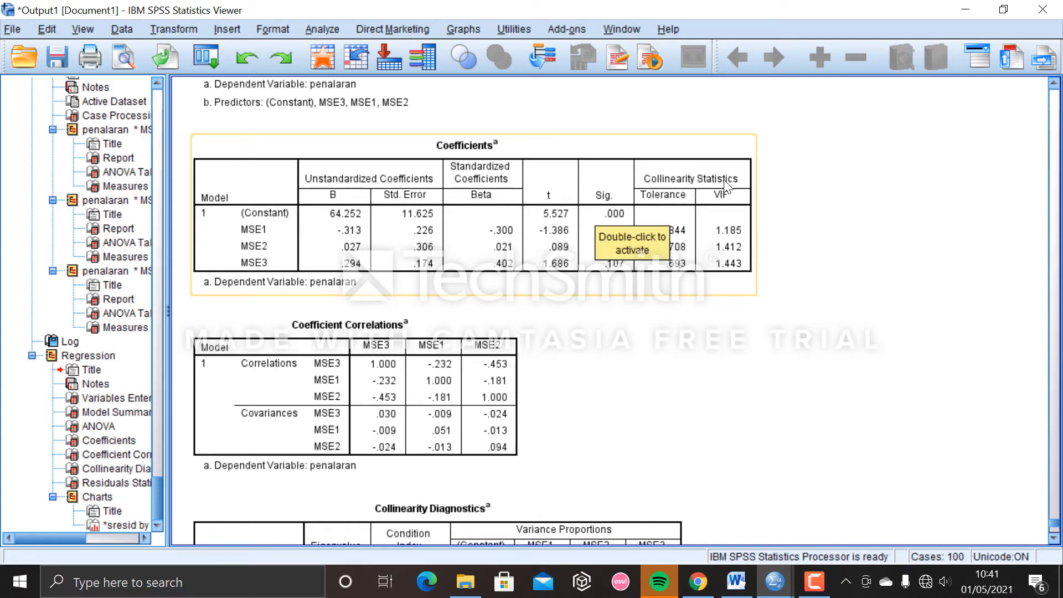
click(765, 267)
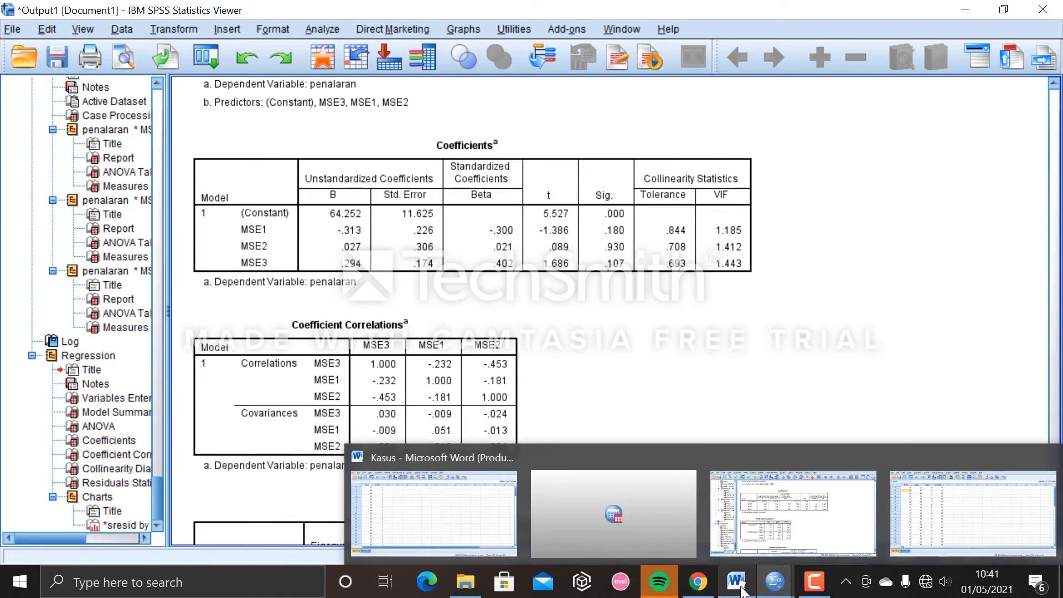
Step: In the Kasus document in Word, review the multicollinearity criterion, the VIF values and the decision, and continue to the heteroscedasticity section
click(737, 582)
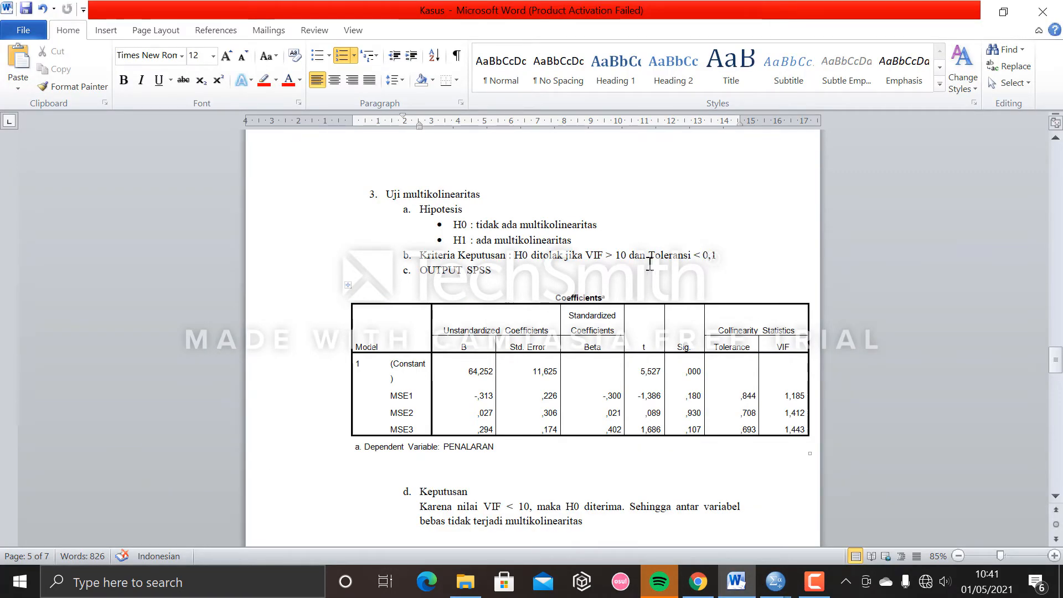
drag(422, 255, 619, 269)
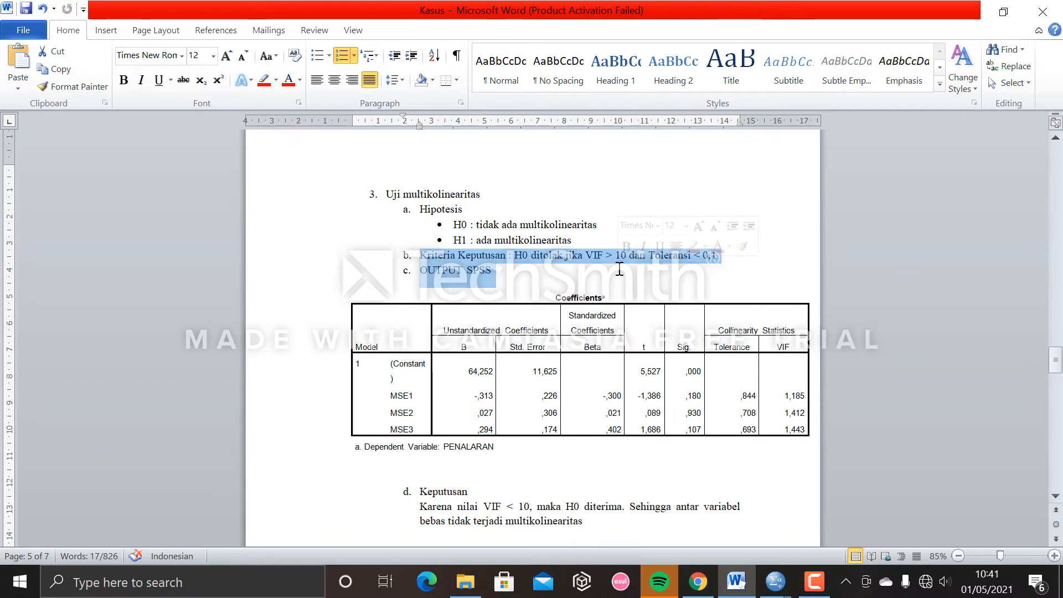
click(741, 276)
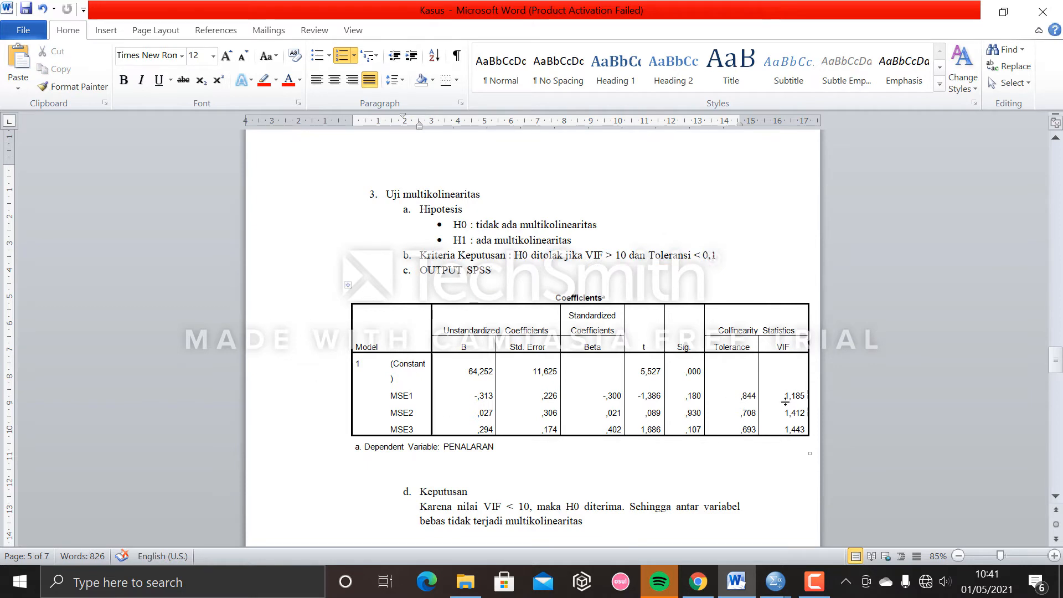
drag(786, 398, 817, 434)
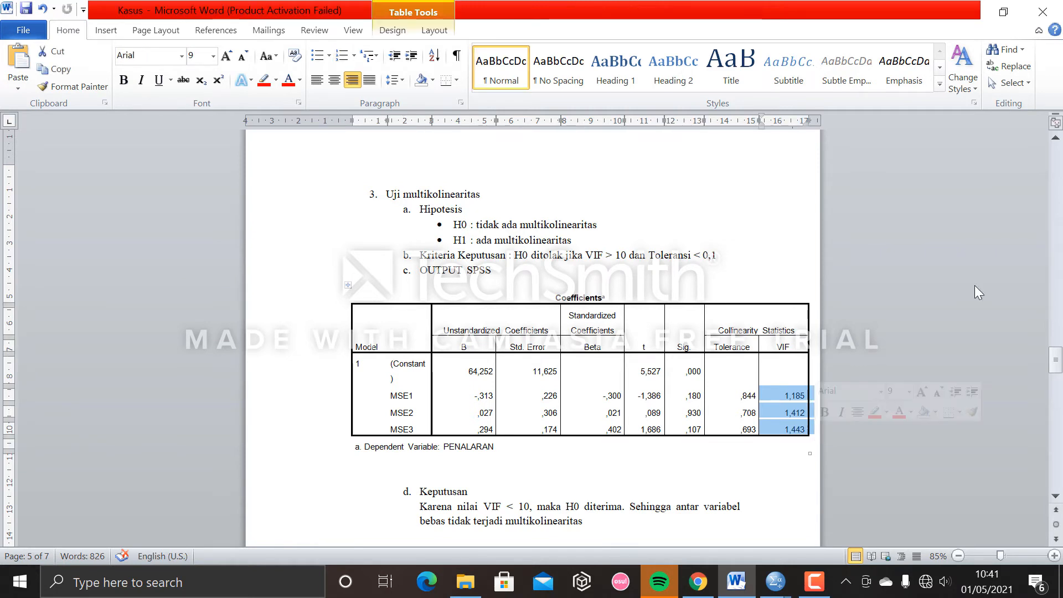
mouse_move(1054, 352)
mouse_down()
mouse_move(1053, 376)
mouse_move(1053, 360)
mouse_up()
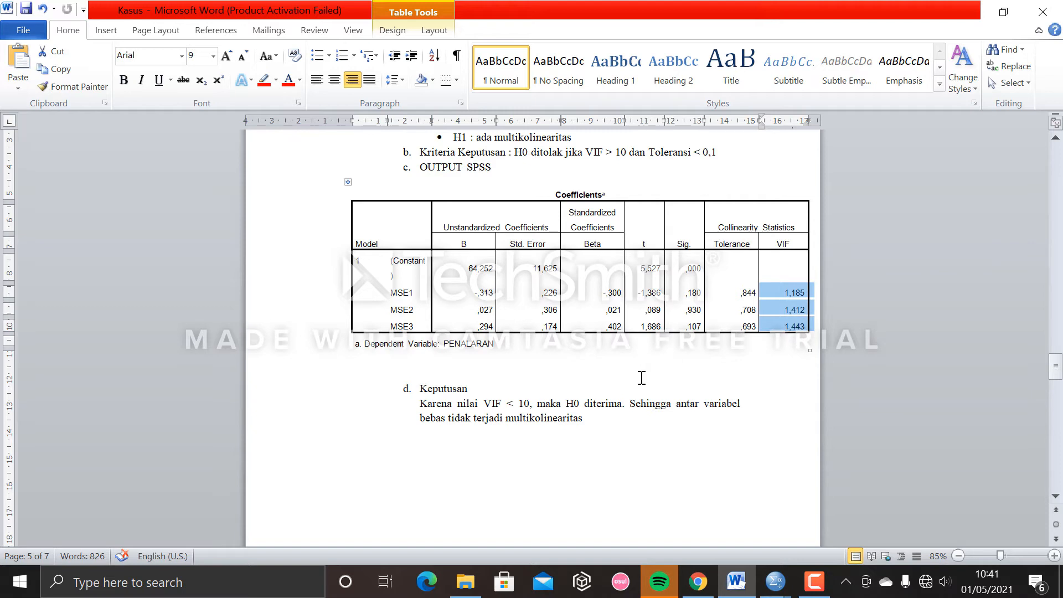
click(601, 416)
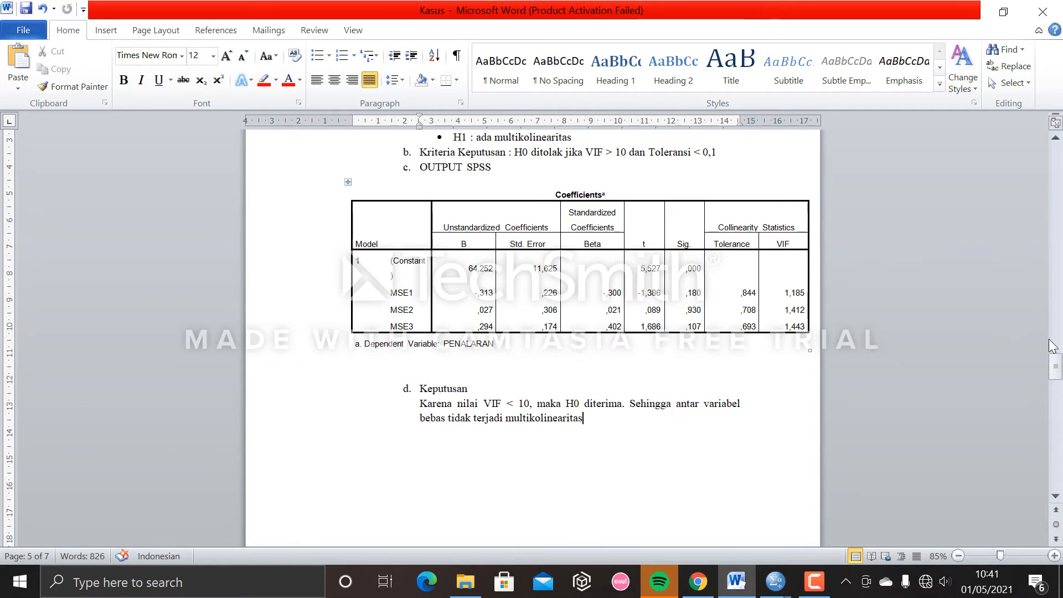
drag(1055, 366, 1058, 407)
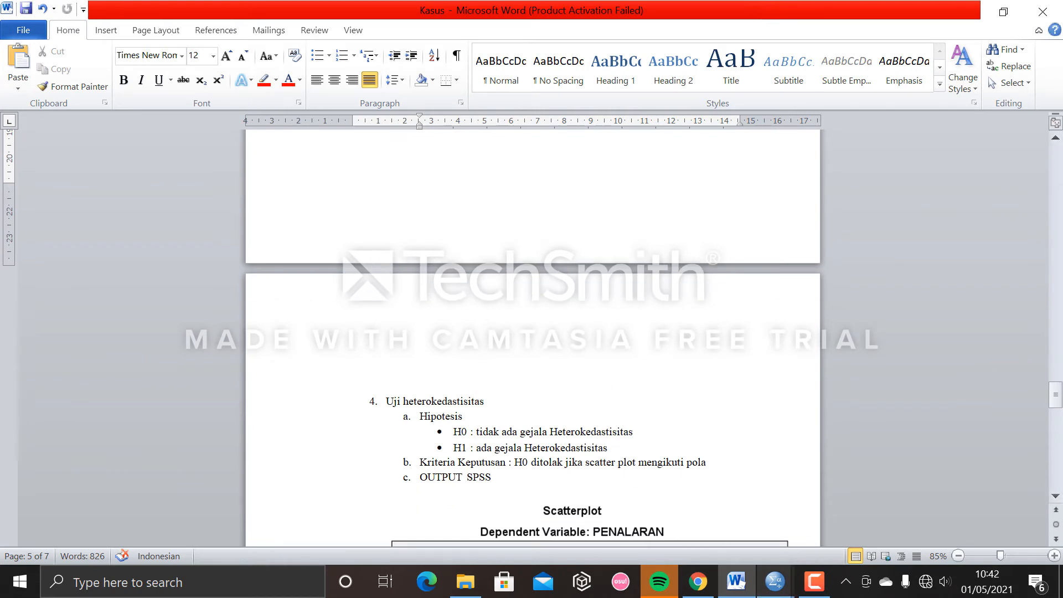
Step: In the SPSS Data Editor, run the linear regression of penalaran on MSE1, MSE2 and MSE3 with a scatterplot of *SRESID on Y against *ZPRED on X
mouse_move(778, 589)
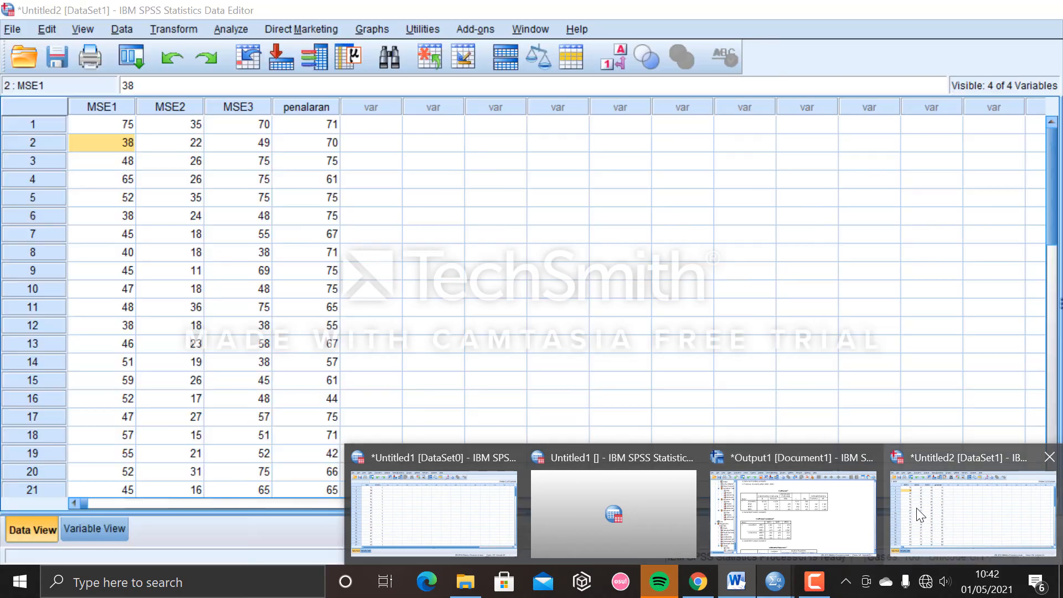
mouse_move(846, 504)
click(926, 507)
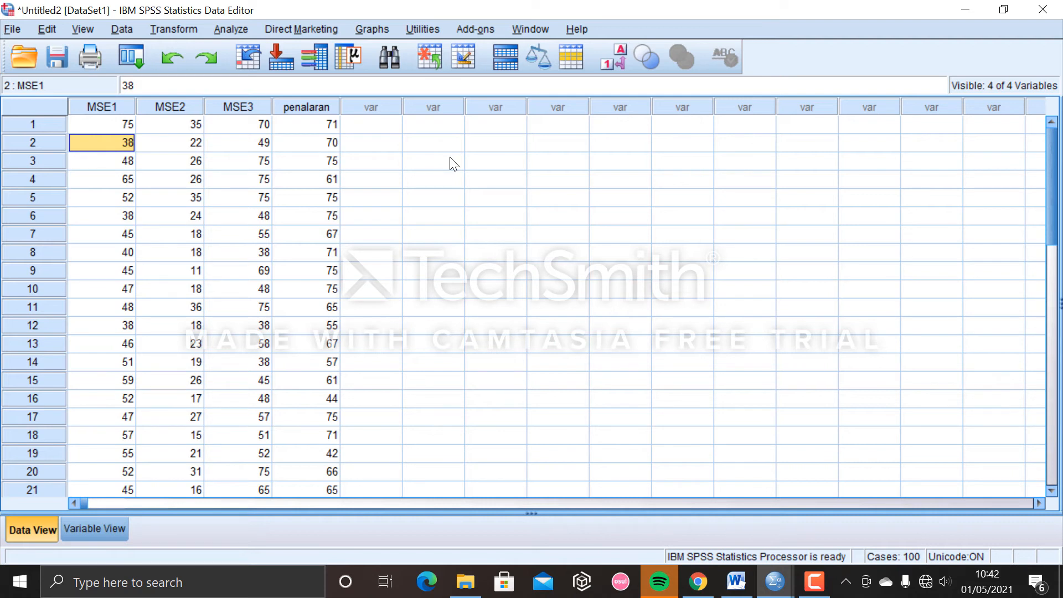
click(249, 29)
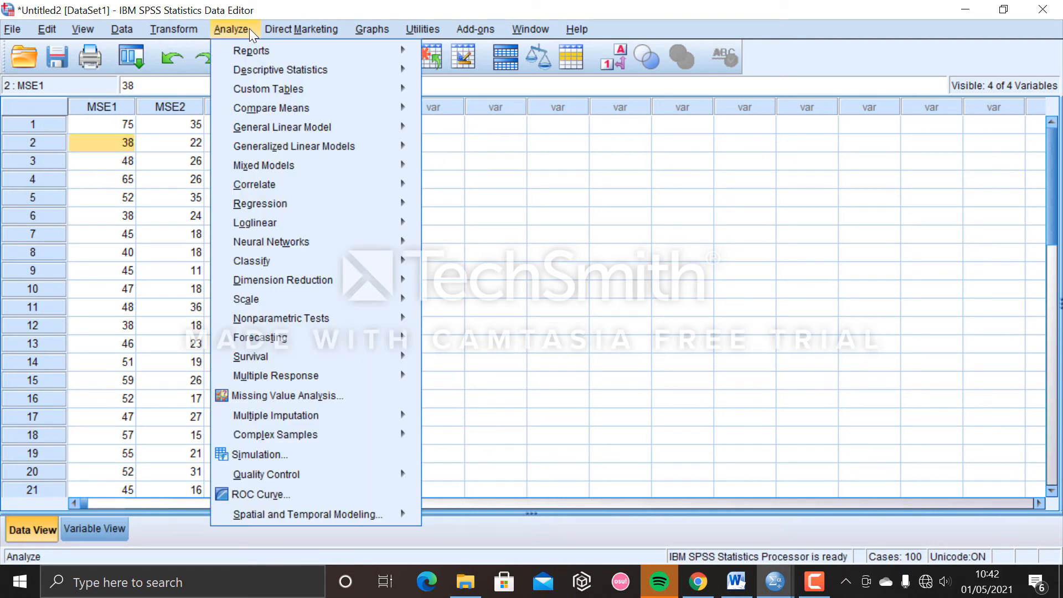
mouse_move(284, 200)
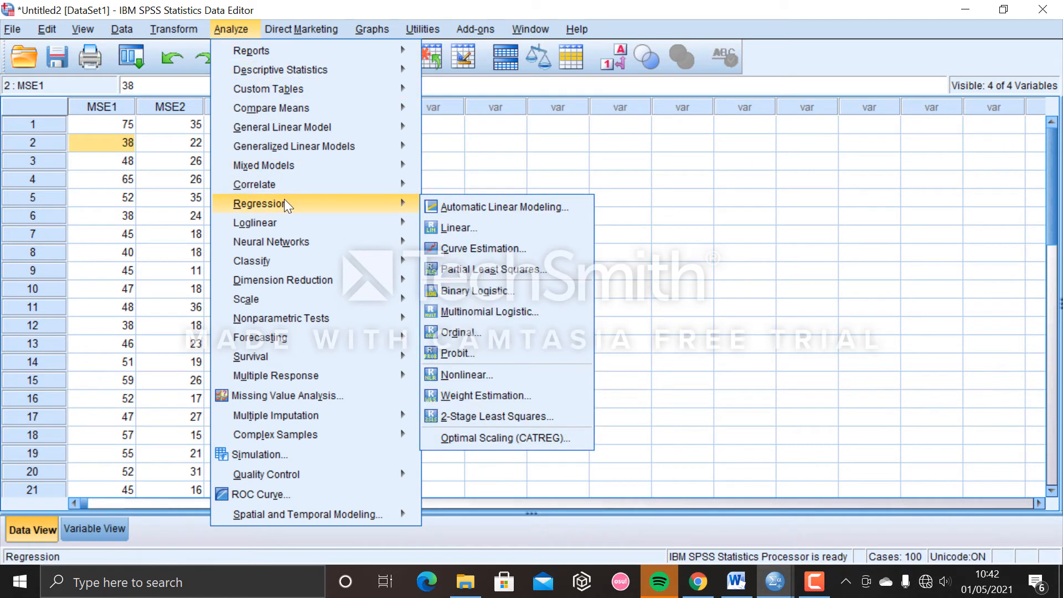
click(427, 230)
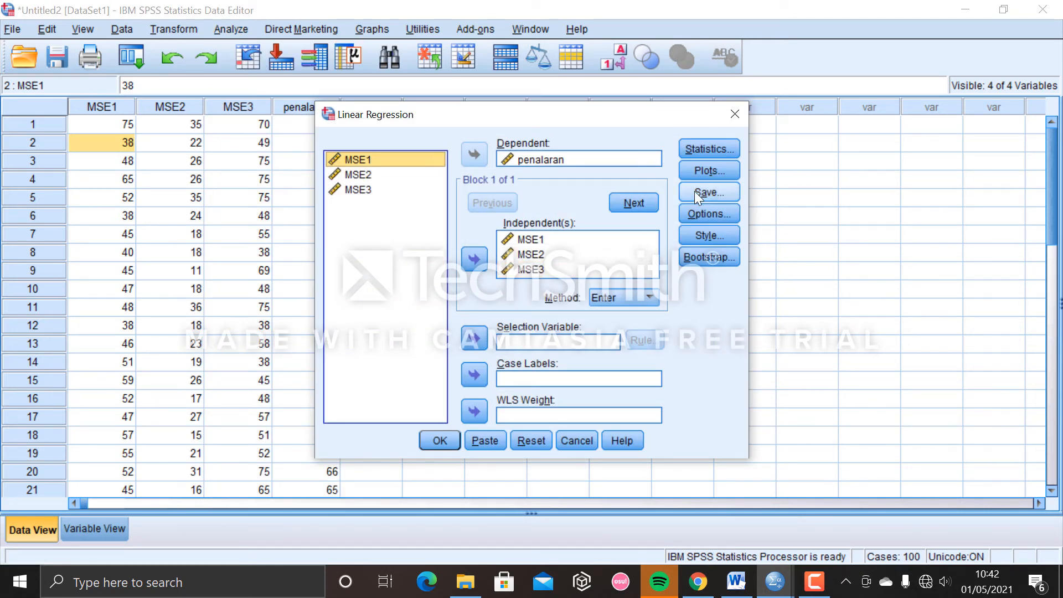
click(702, 174)
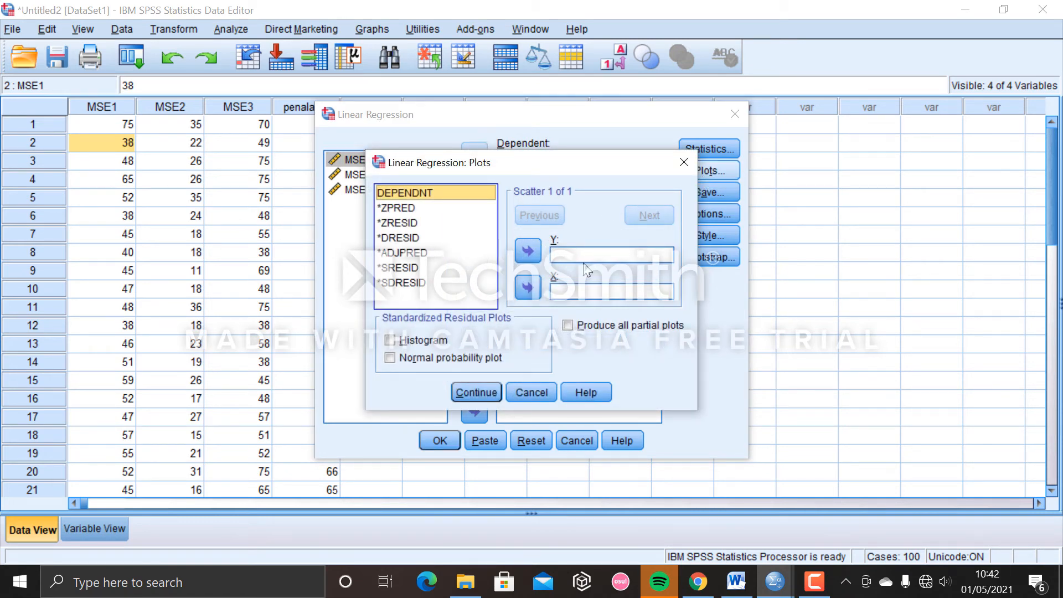
click(409, 268)
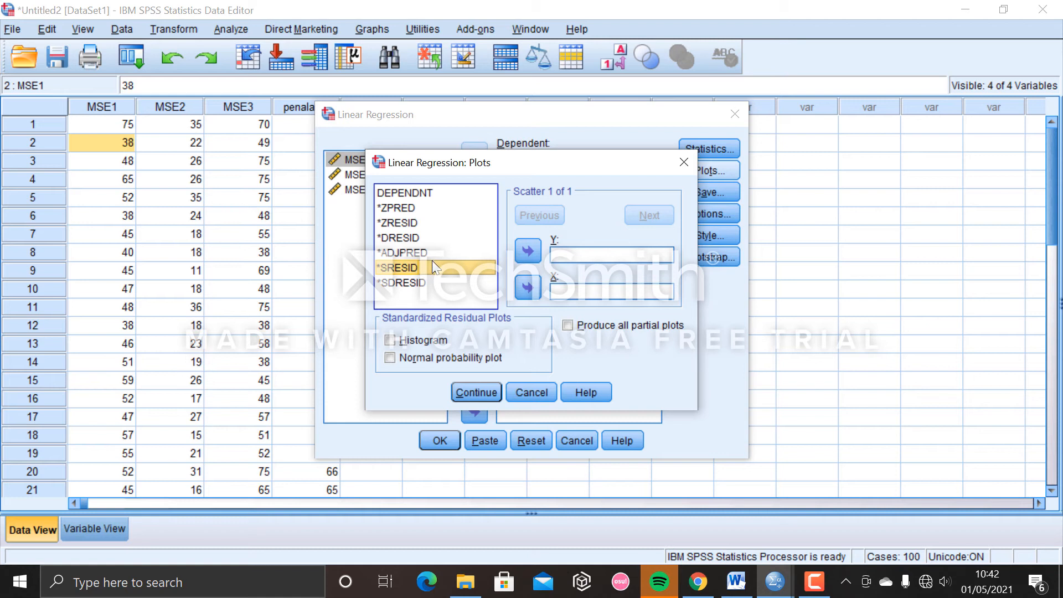
click(530, 259)
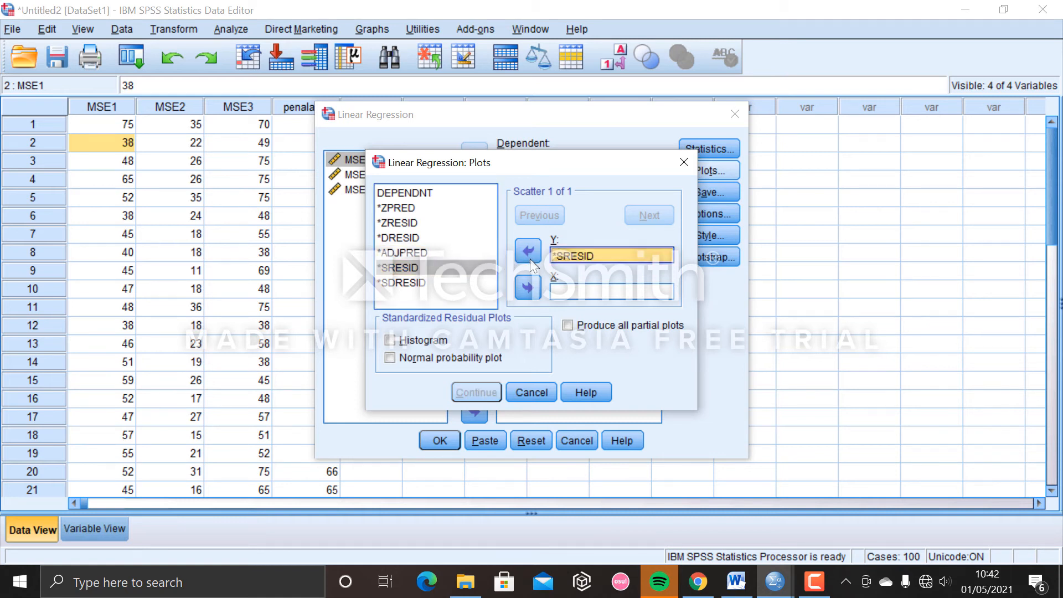
click(411, 207)
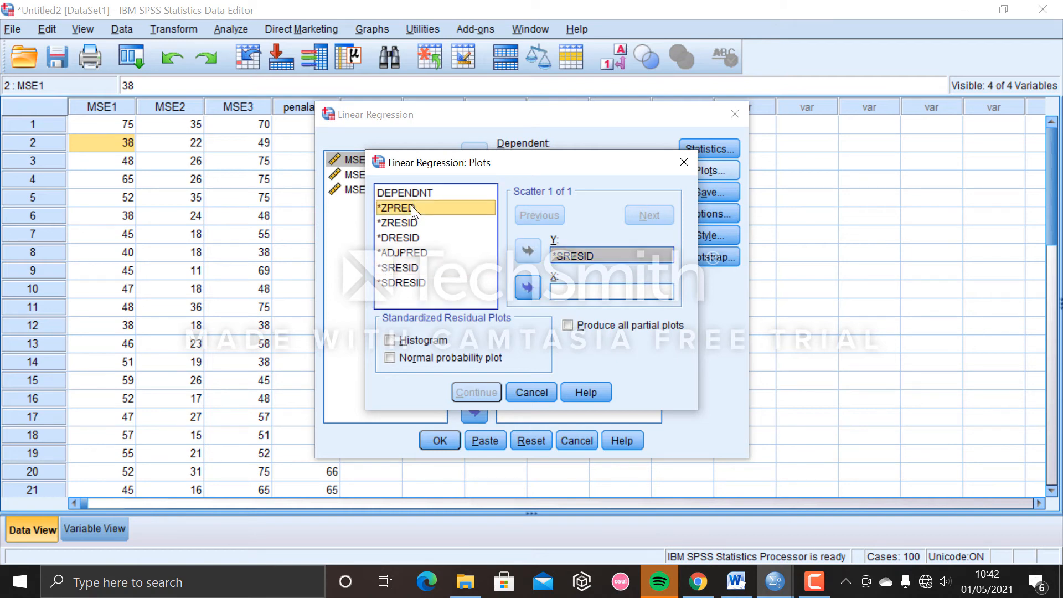
click(529, 287)
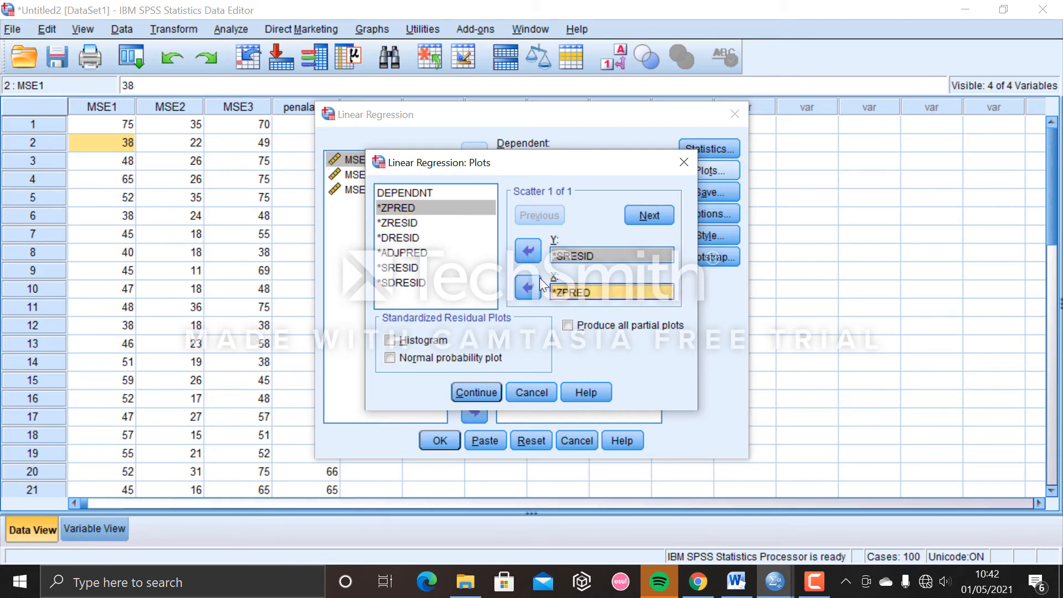
click(476, 391)
click(433, 449)
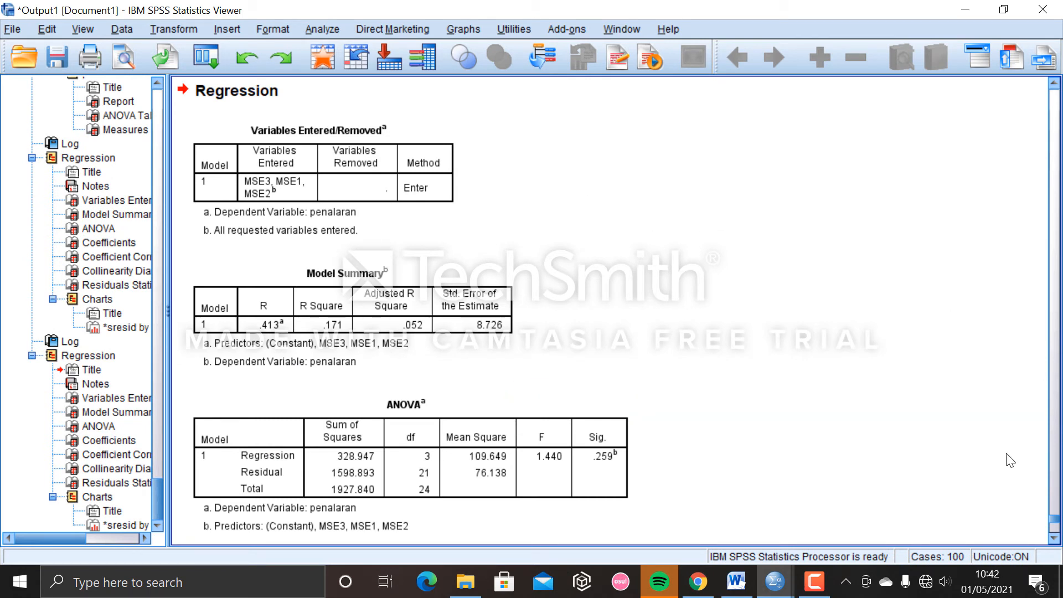
Step: Examine the residual scatterplot in the SPSS output against the heteroscedasticity criterion and decision in Word, and continue to the autocorrelation section
scroll(1054, 523, down, 5)
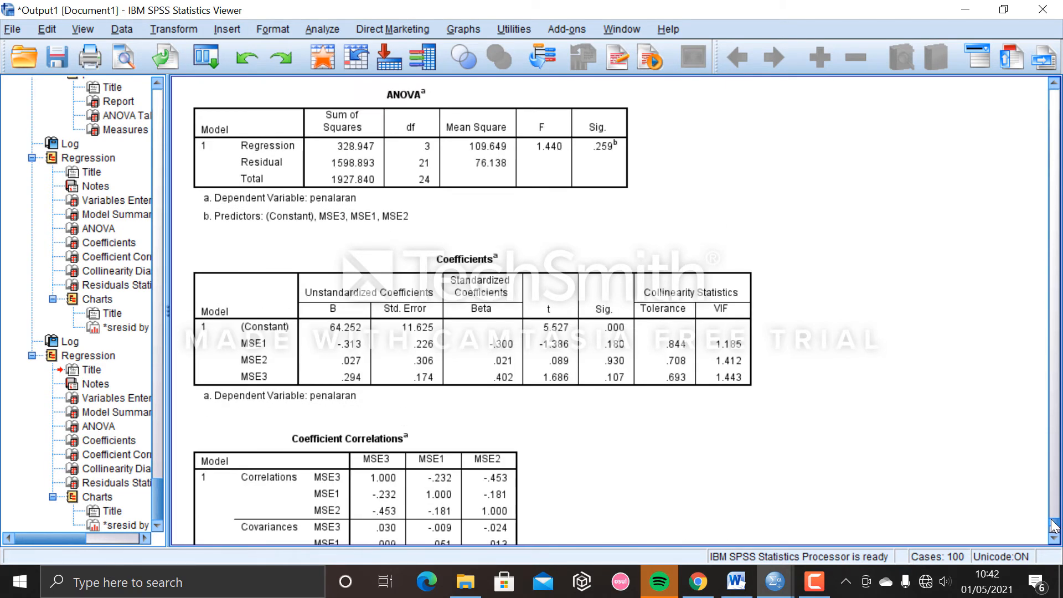
drag(1053, 524, 1054, 538)
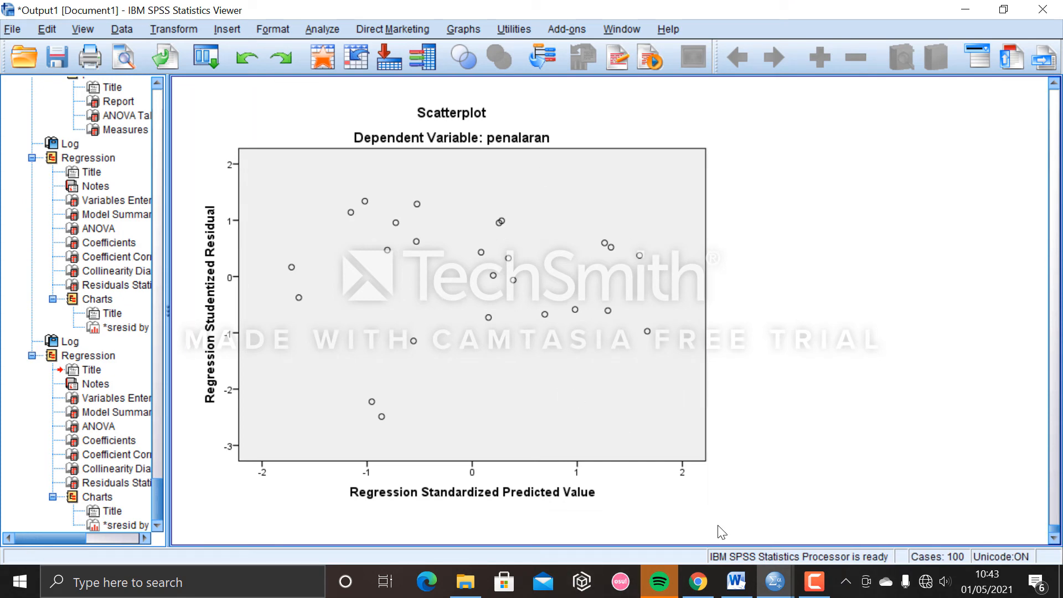
click(727, 588)
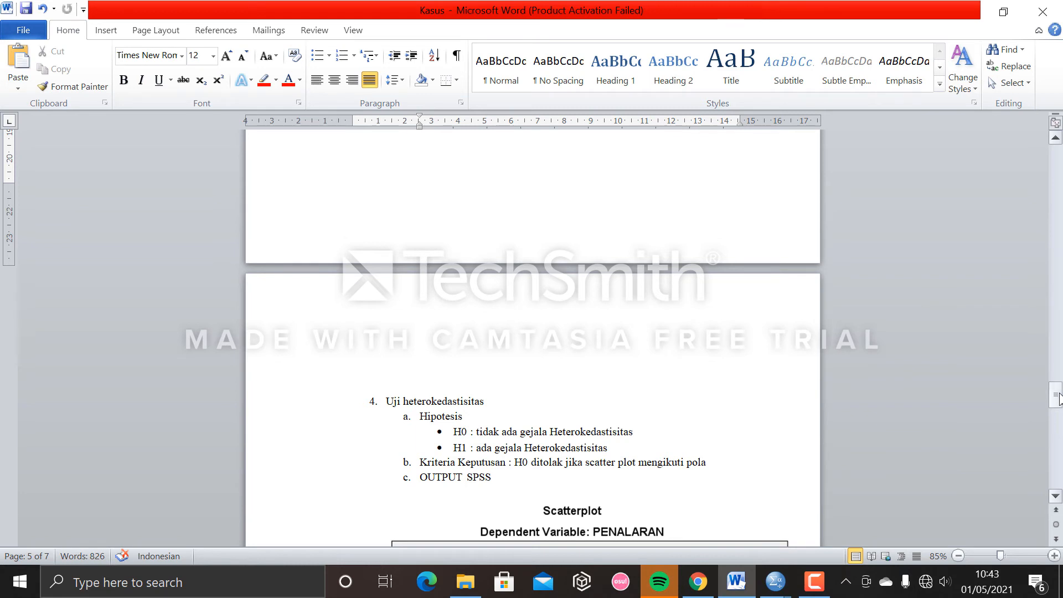
drag(1058, 394, 1058, 413)
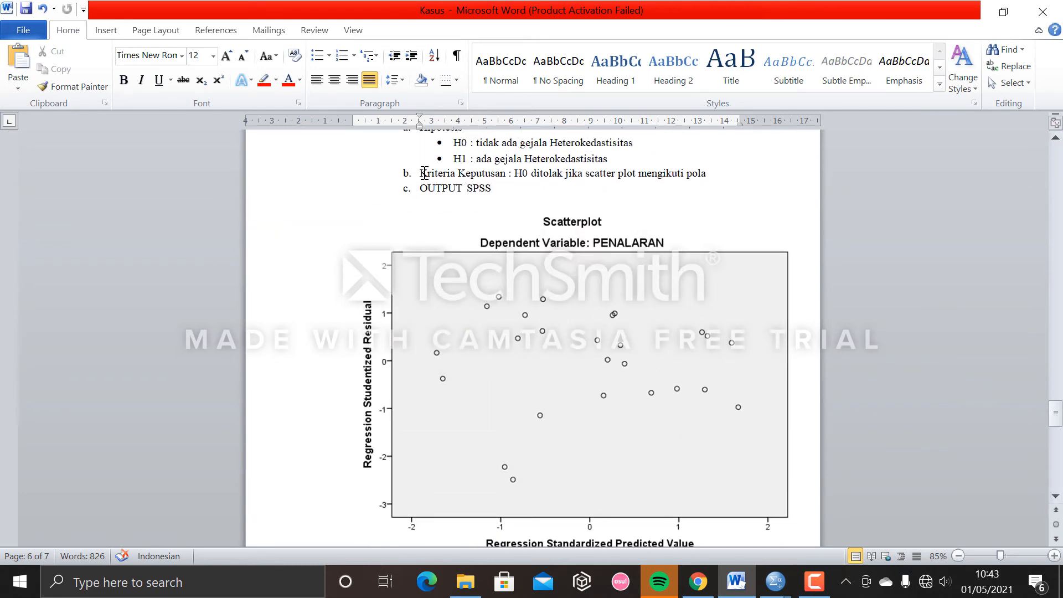
drag(421, 174, 793, 185)
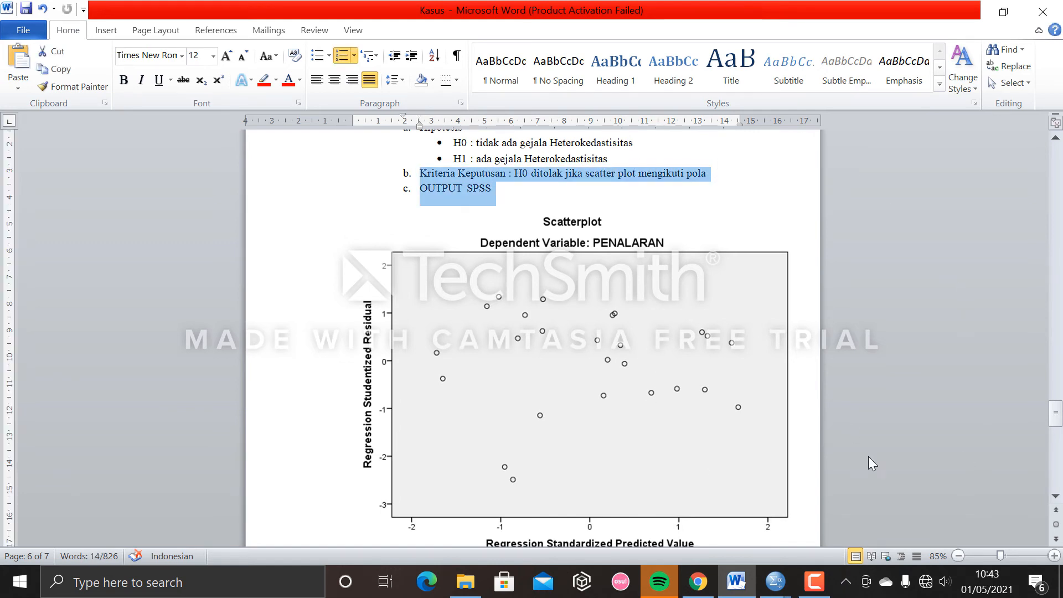
drag(1057, 413, 1058, 416)
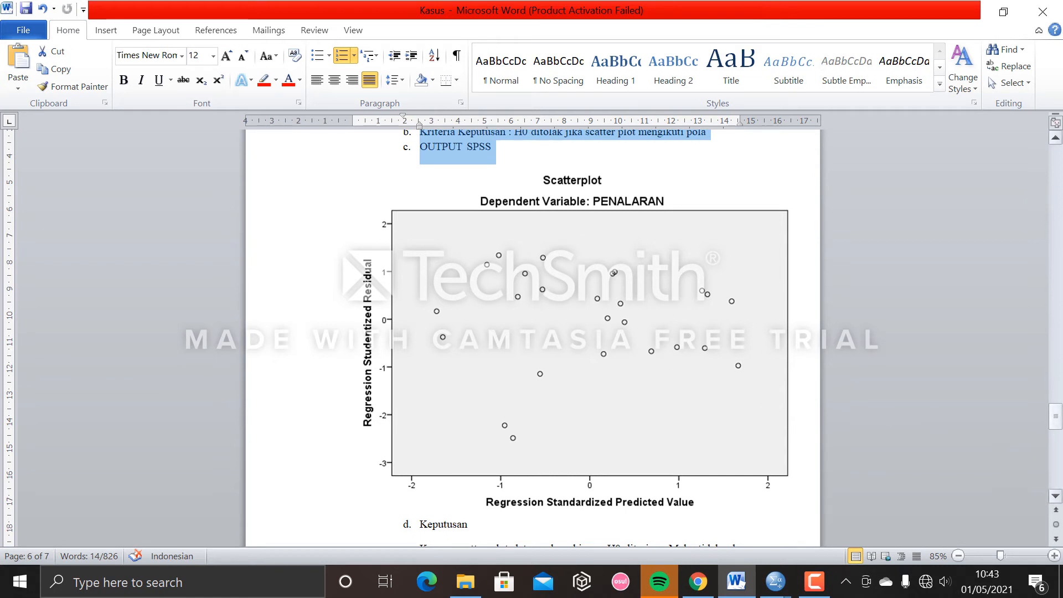
drag(1056, 416, 1056, 422)
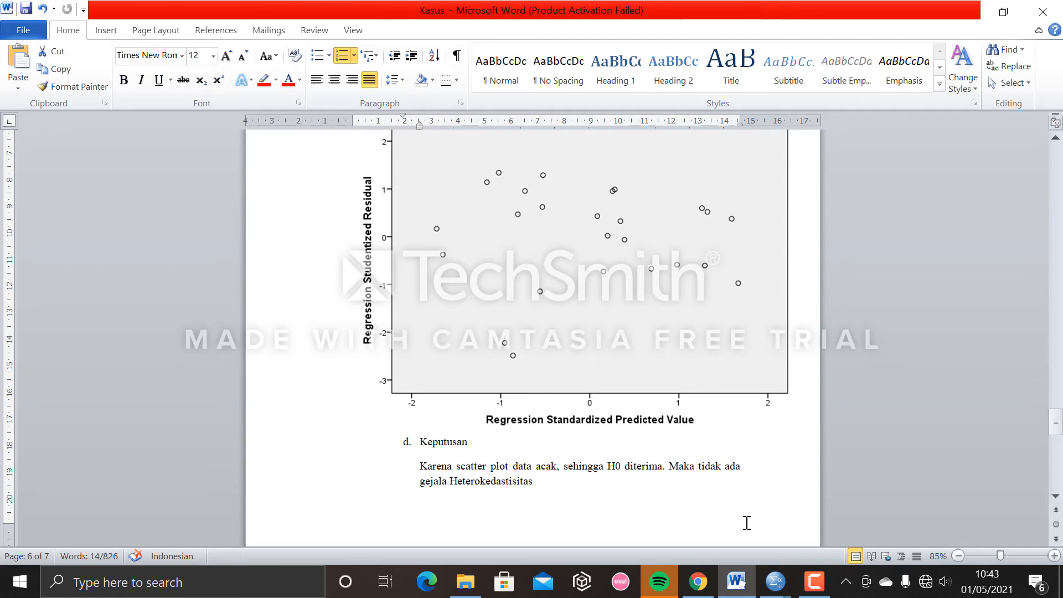
drag(1060, 443, 1061, 450)
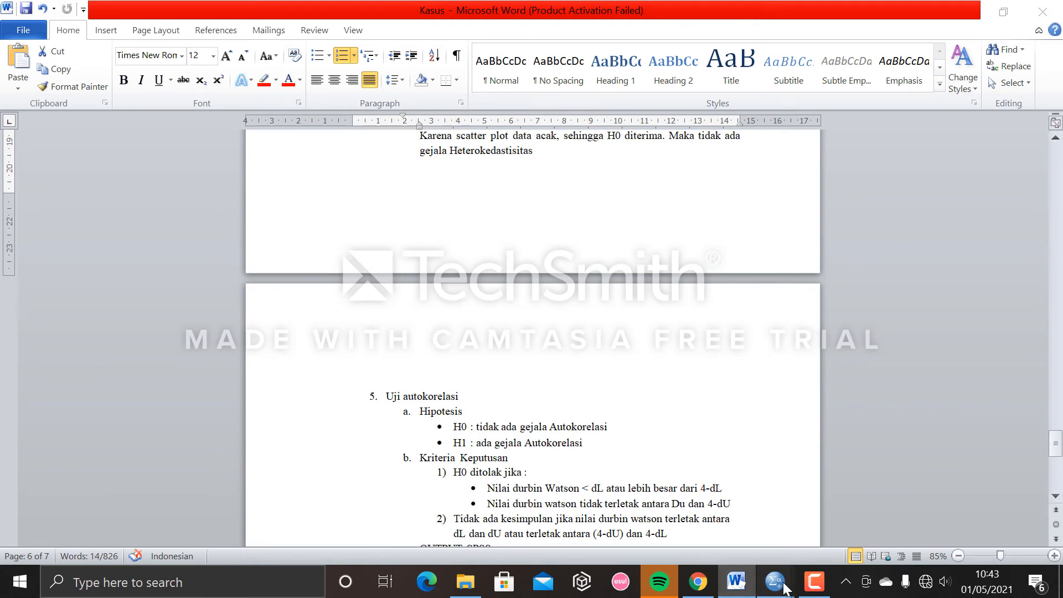
Step: In the SPSS Data Editor, set the linear regression statistics to include Durbin-Watson, with covariance matrix and collinearity diagnostics turned off
mouse_move(776, 581)
click(906, 499)
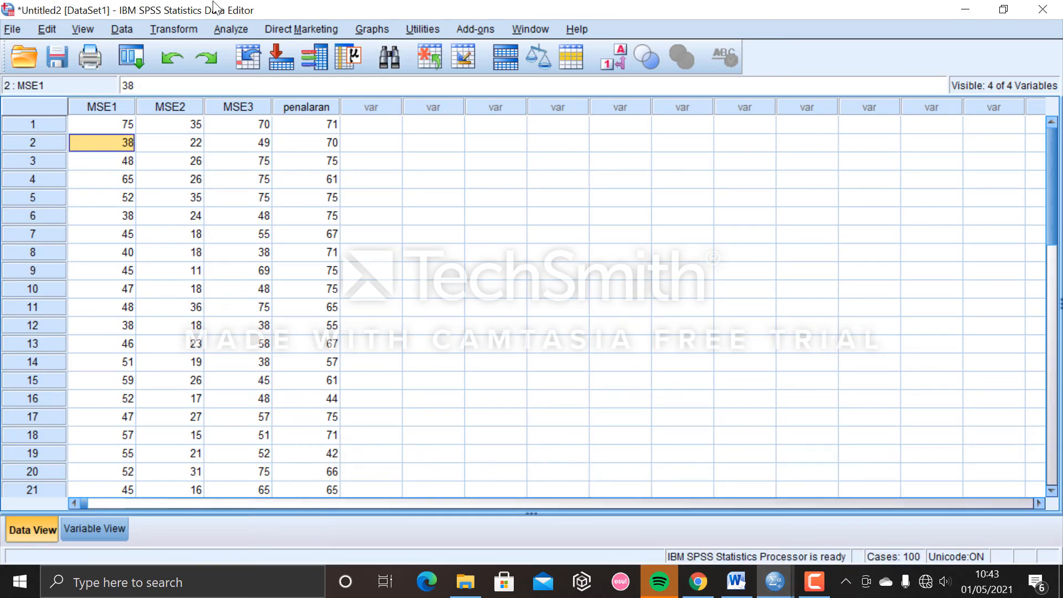
click(227, 29)
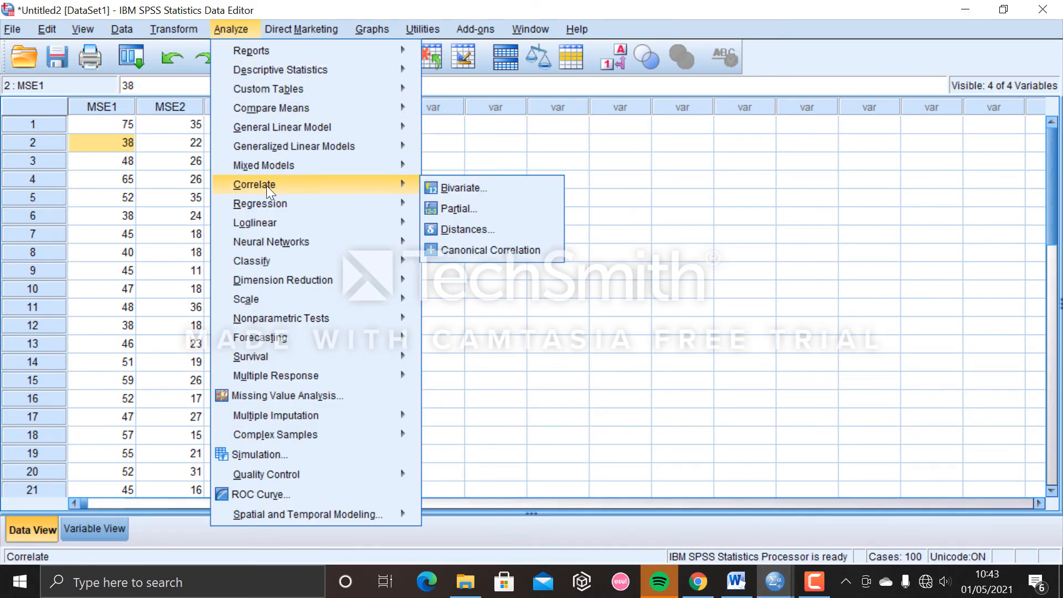
mouse_move(267, 209)
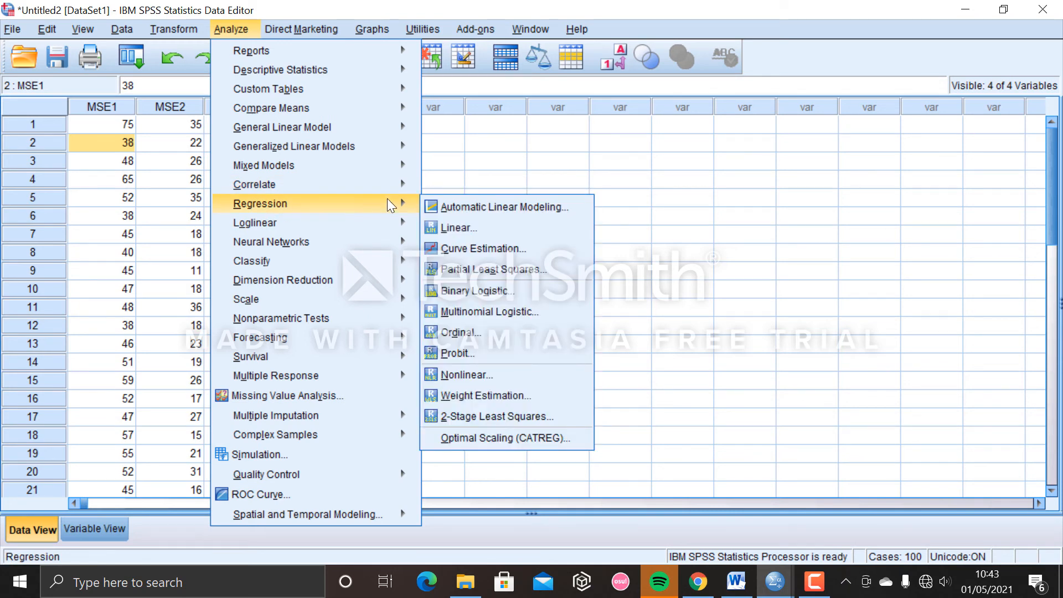
click(463, 224)
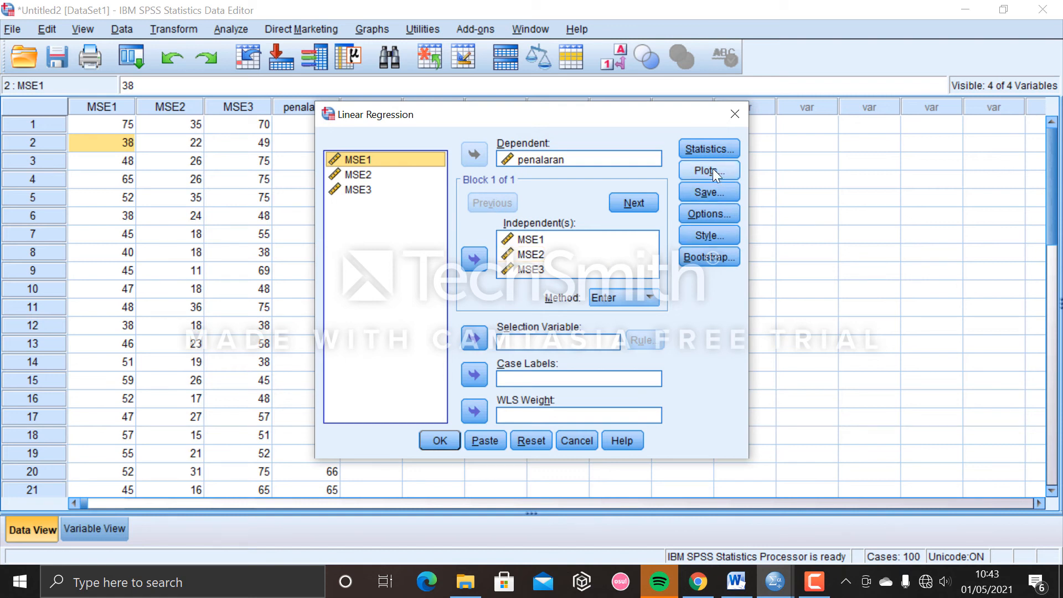
click(713, 146)
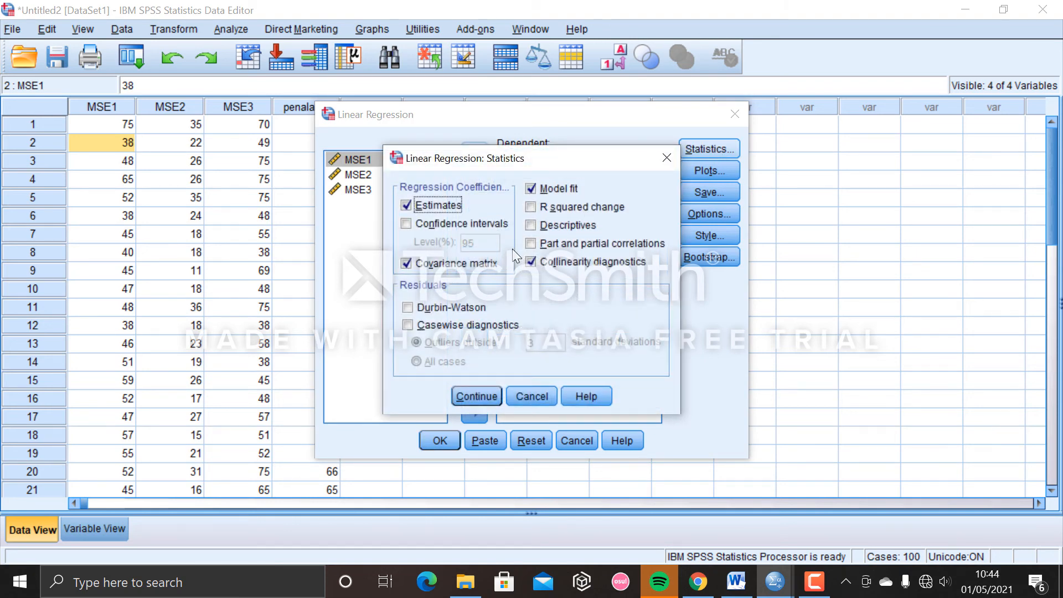
click(494, 264)
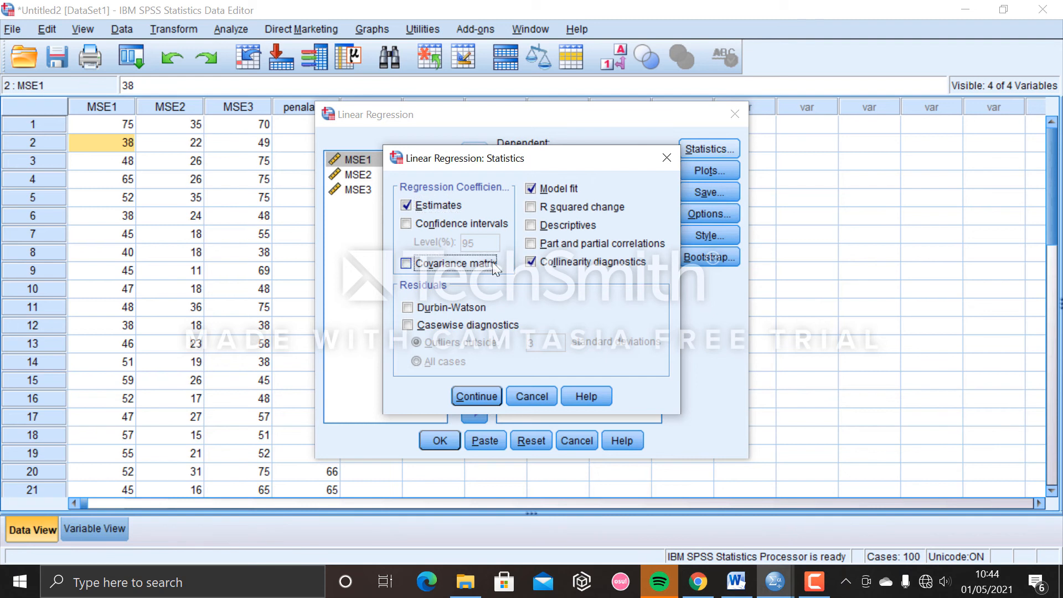
click(542, 264)
click(541, 265)
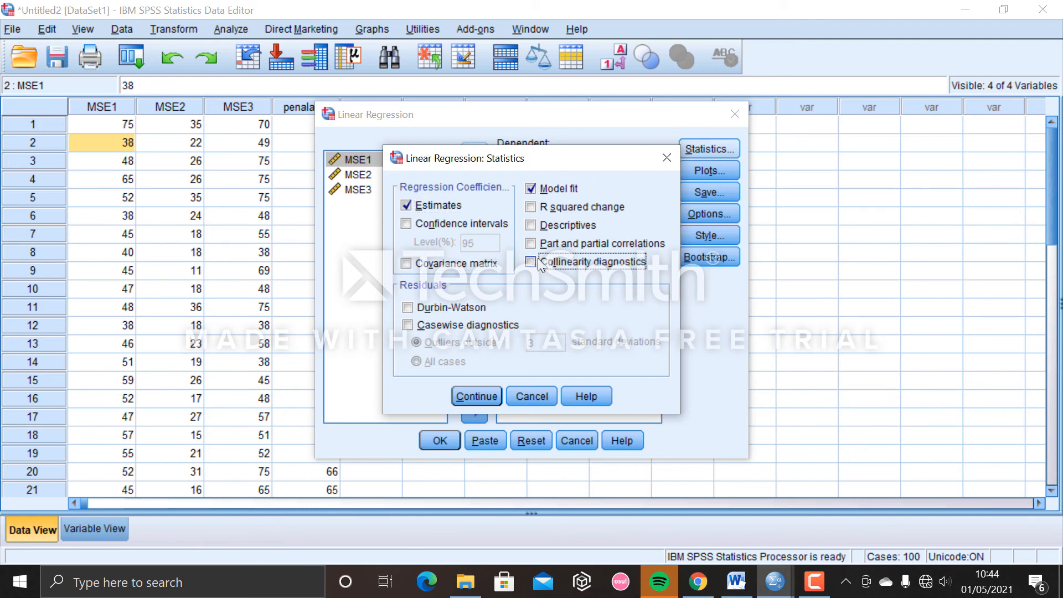
click(453, 309)
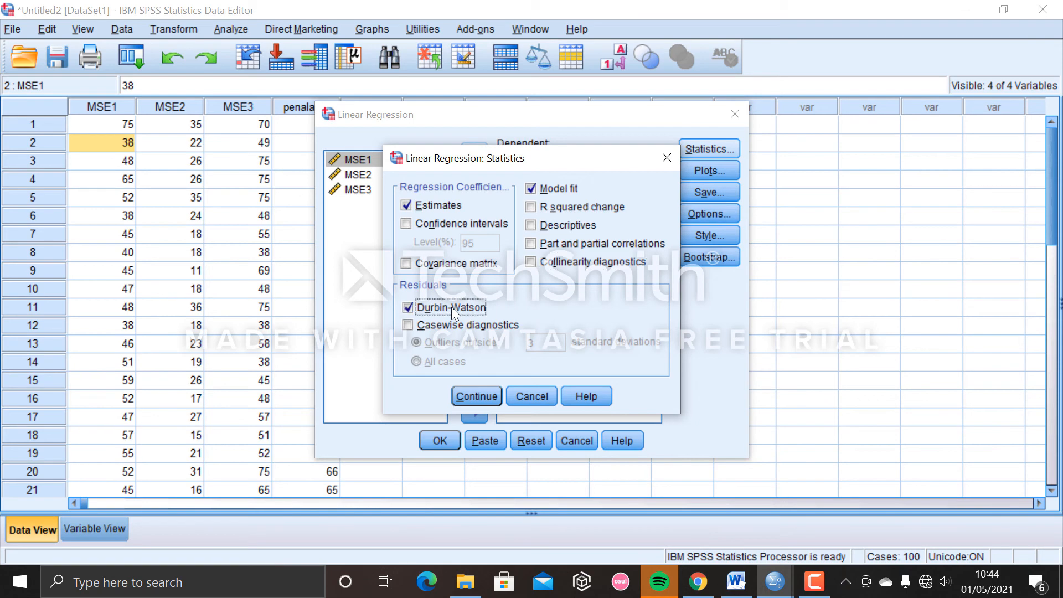
click(467, 401)
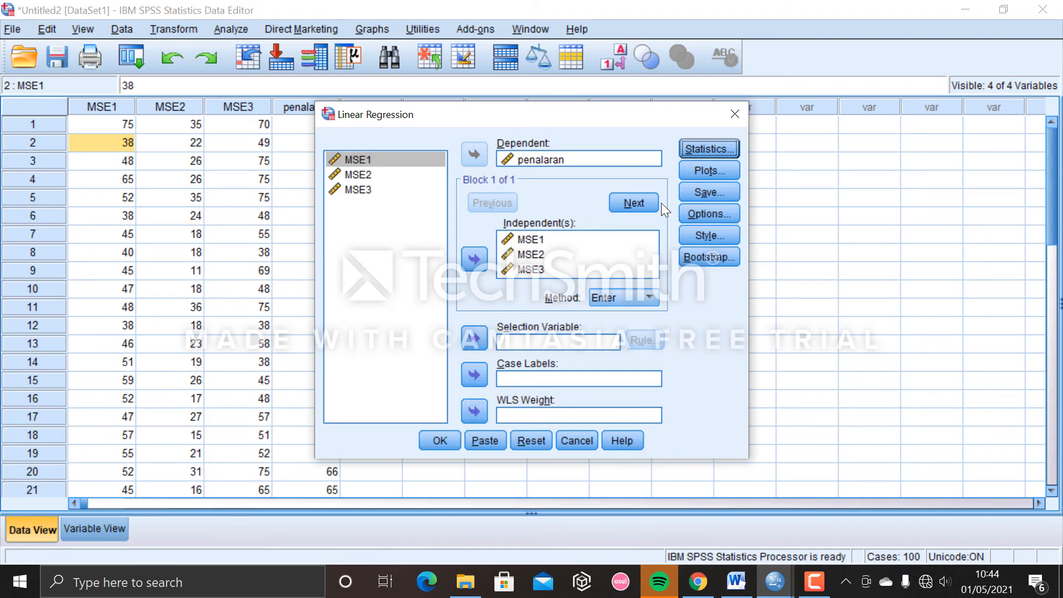
Step: Remove *SRESID from Y and *ZPRED from X in the regression plots, and run the linear regression
click(700, 175)
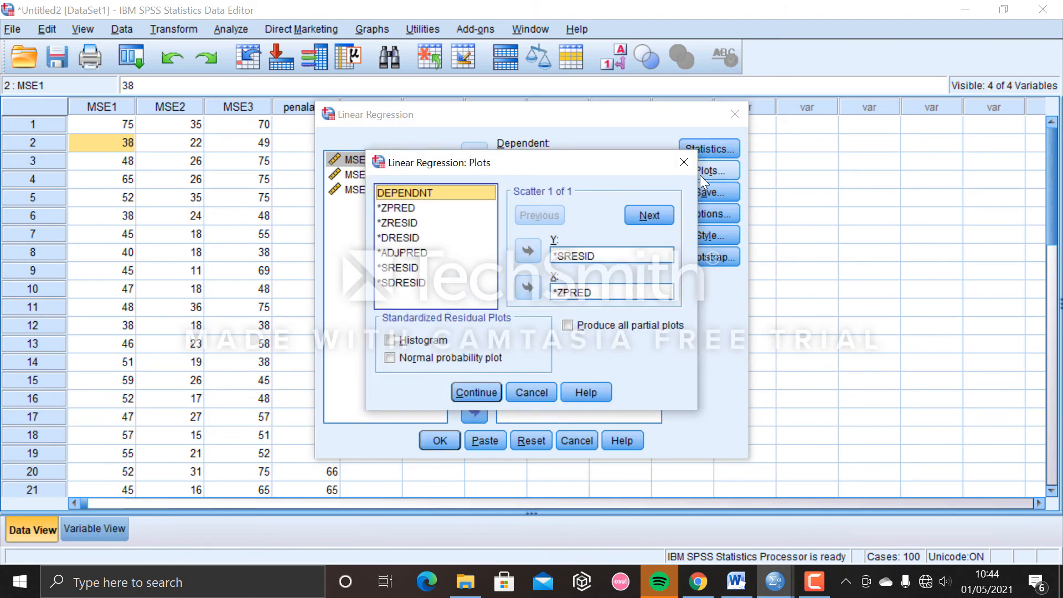
click(576, 256)
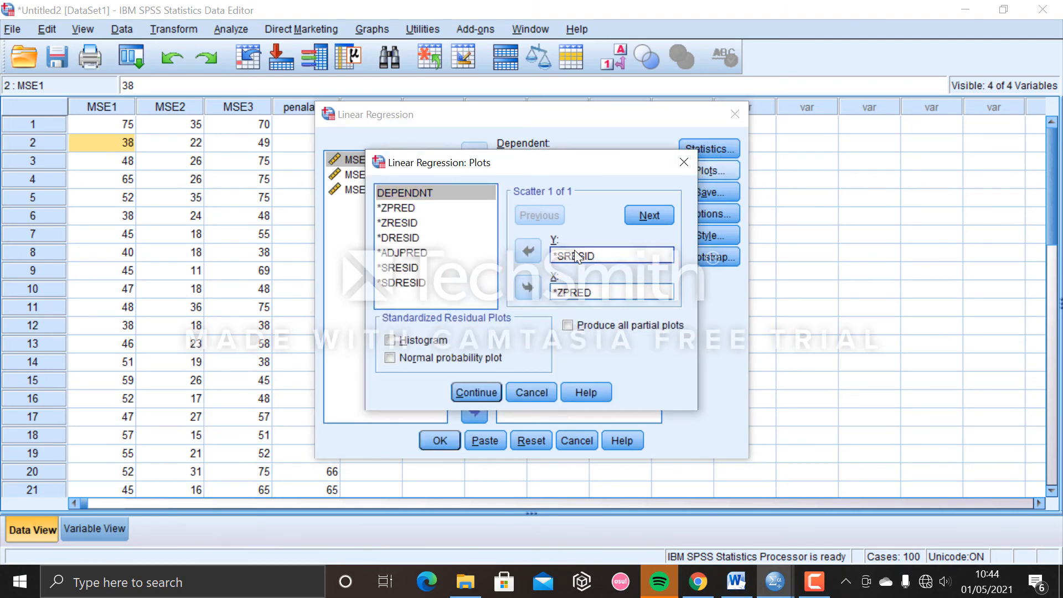
click(529, 254)
click(560, 292)
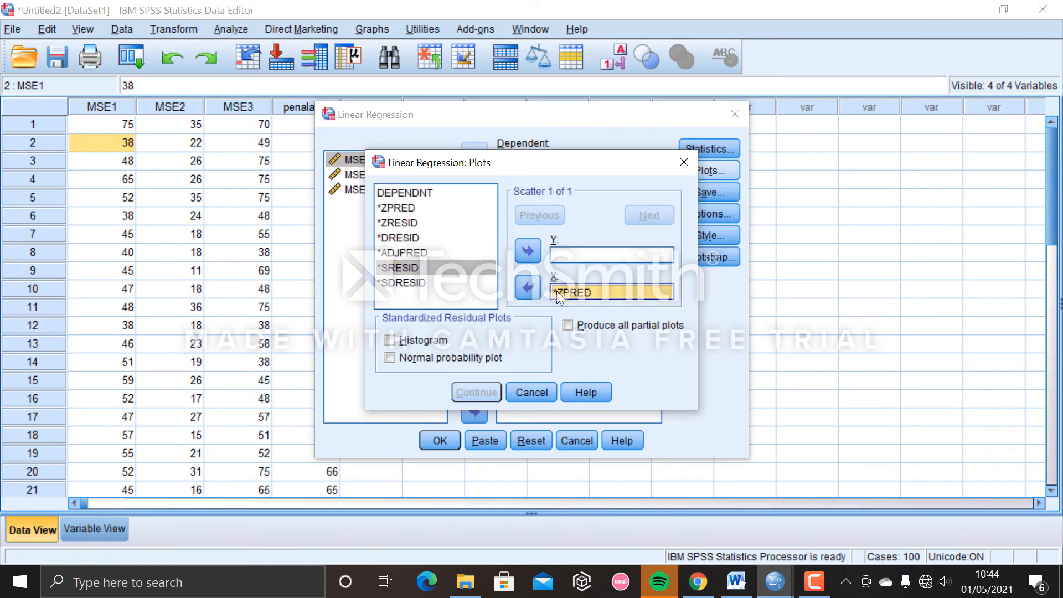
click(528, 288)
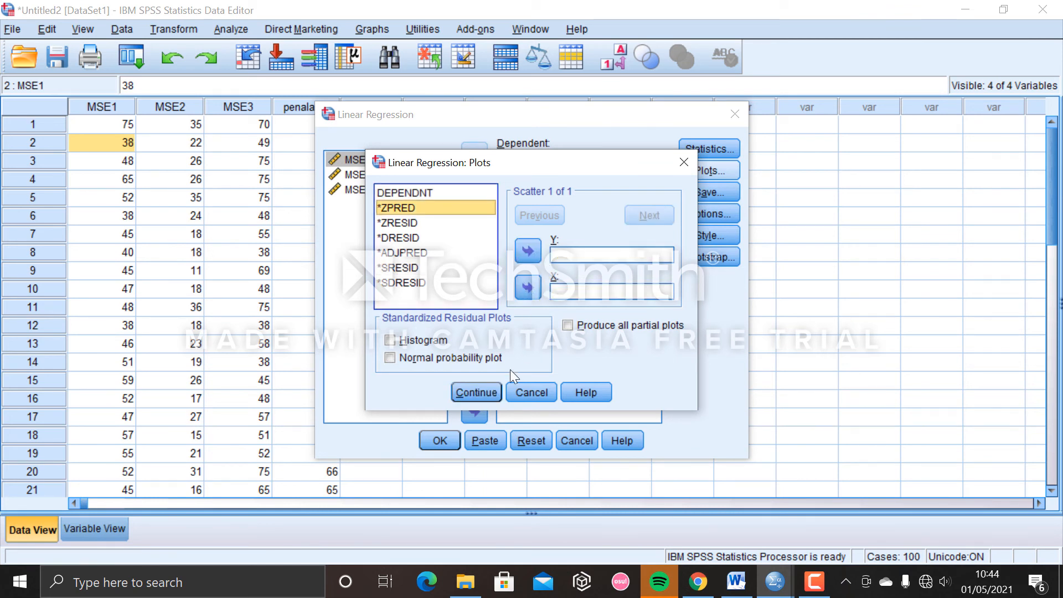
click(482, 396)
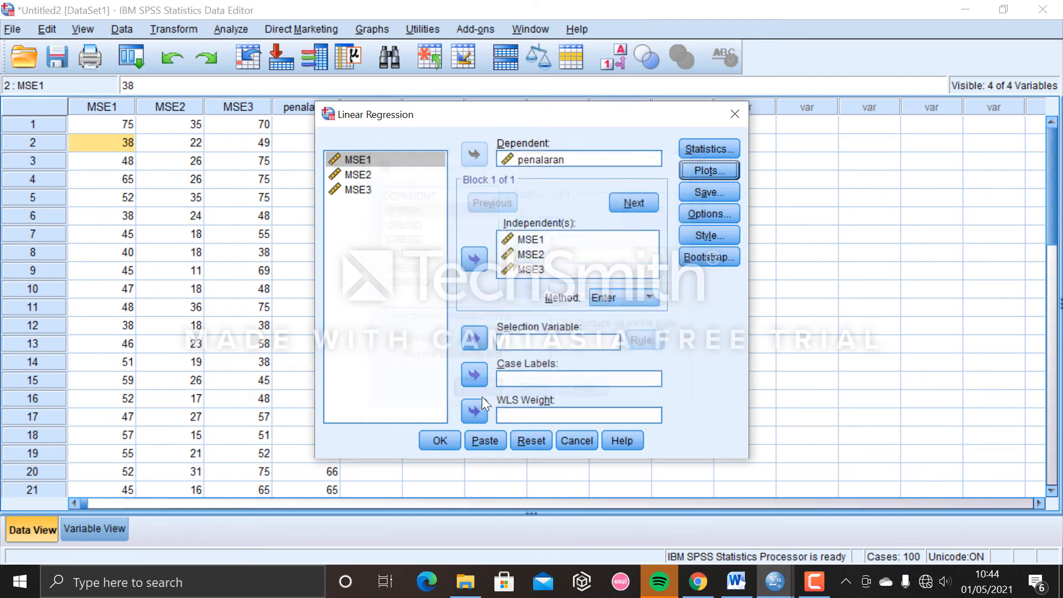
click(436, 444)
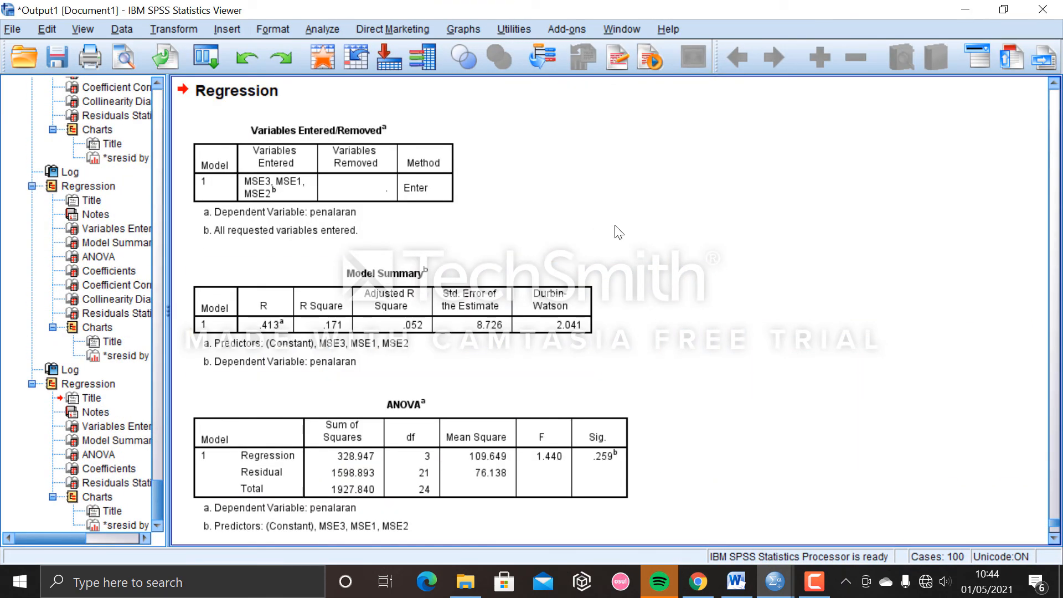
Step: Examine the Model Summary table with Durbin-Watson in the SPSS output, and review the autocorrelation hypotheses and decision criteria in the Kasus document in Word
click(441, 276)
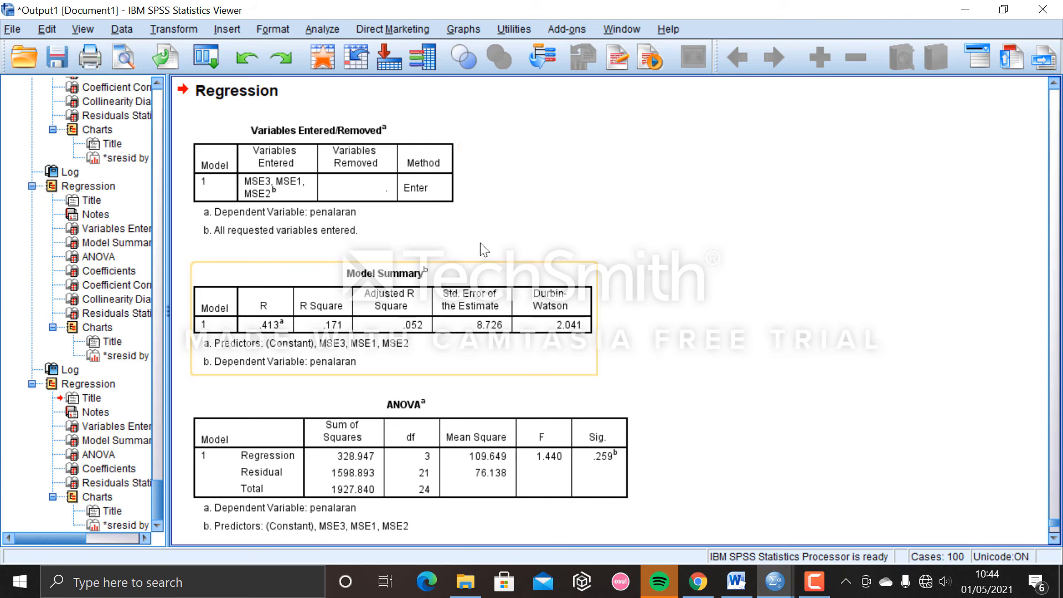
click(516, 315)
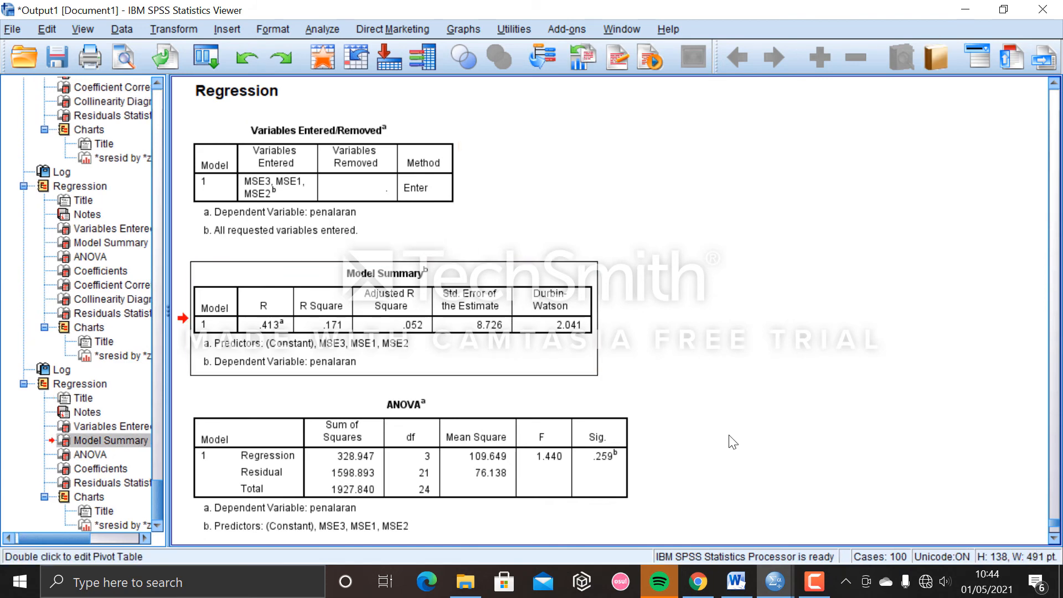
click(751, 590)
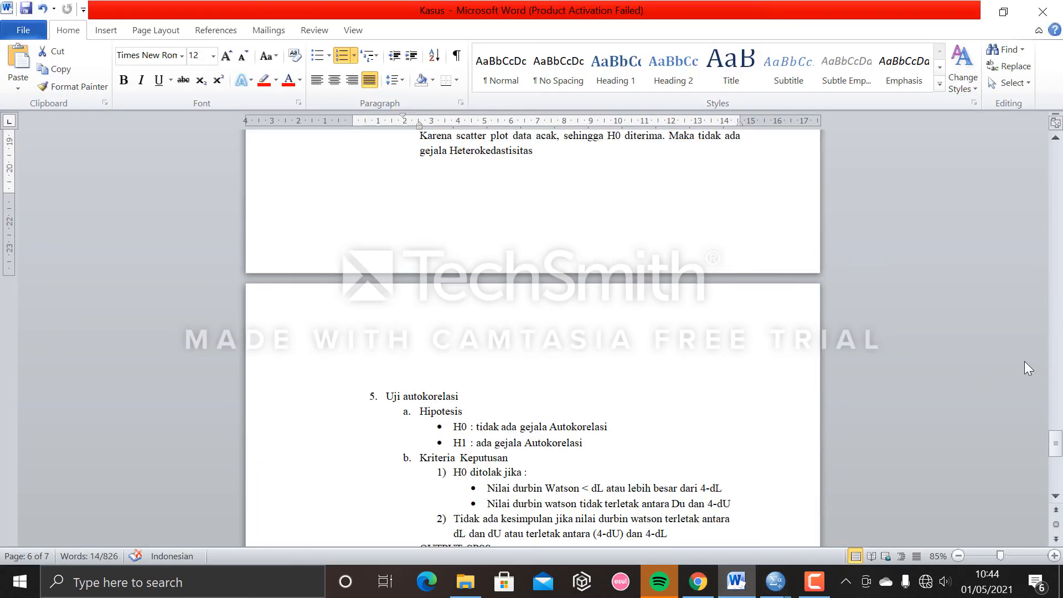
drag(1056, 438, 1057, 451)
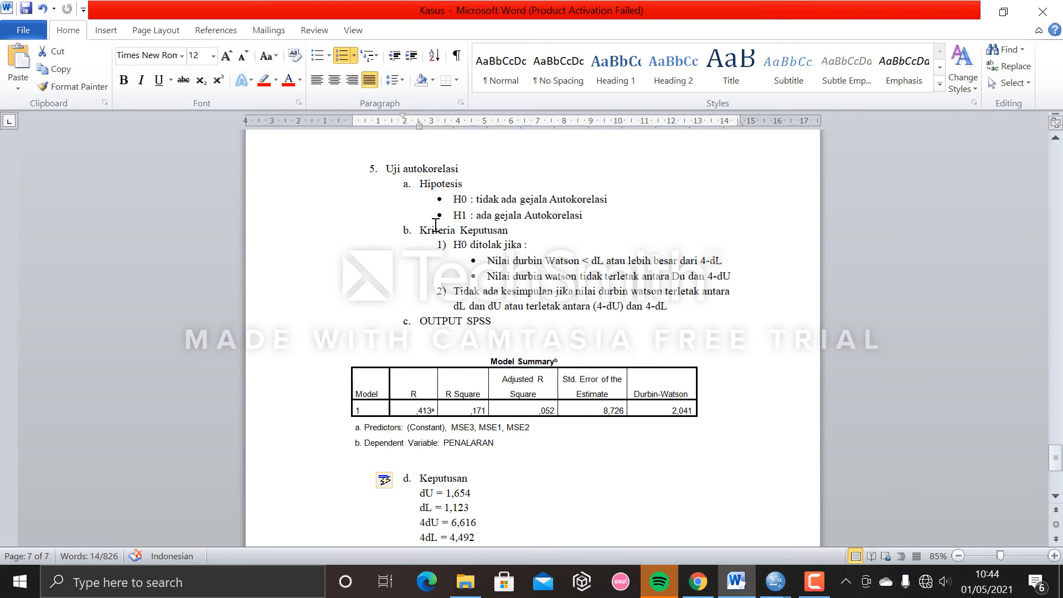
drag(421, 230, 533, 241)
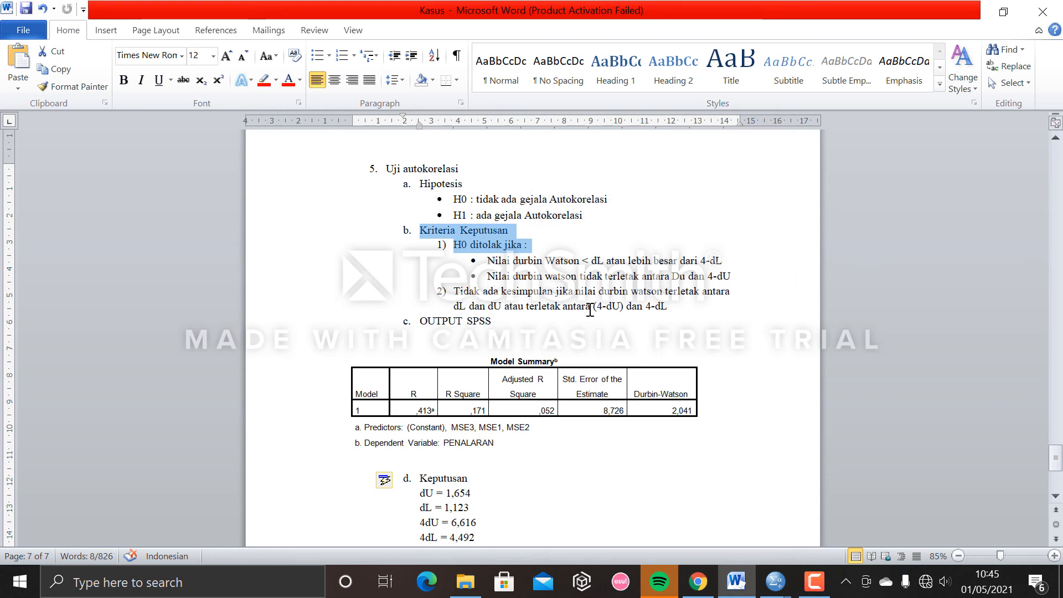
click(680, 315)
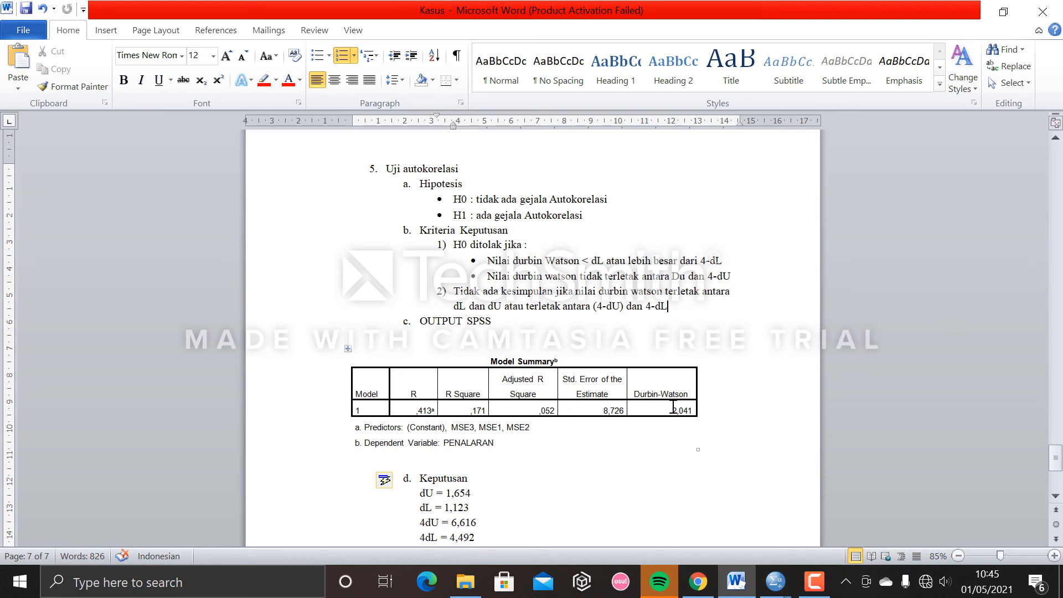
Step: Highlight the Durbin-Watson value in red in the Model Summary table of the autocorrelation section
drag(675, 407, 701, 408)
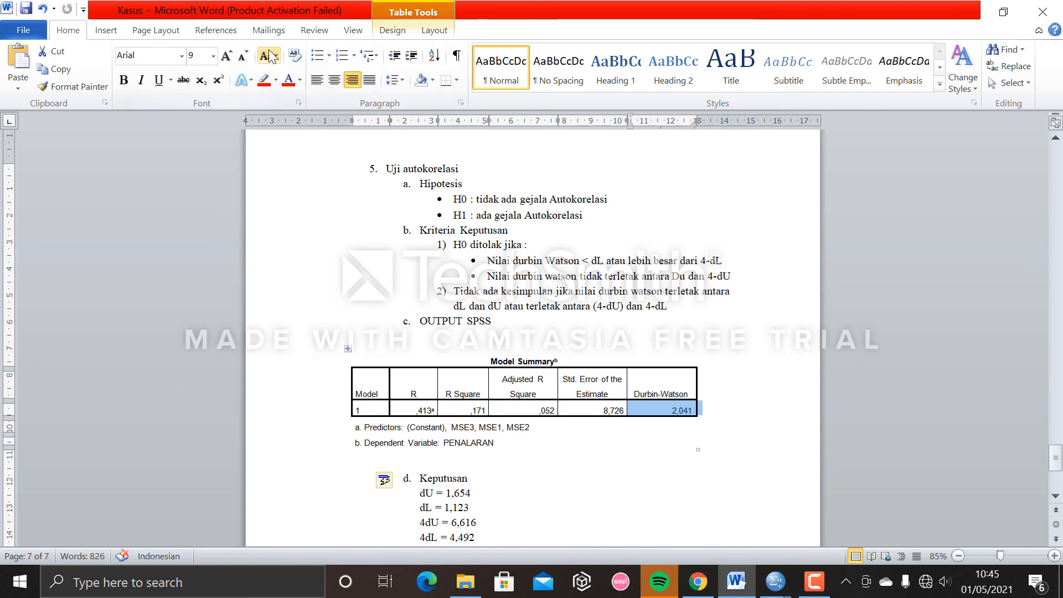
click(264, 80)
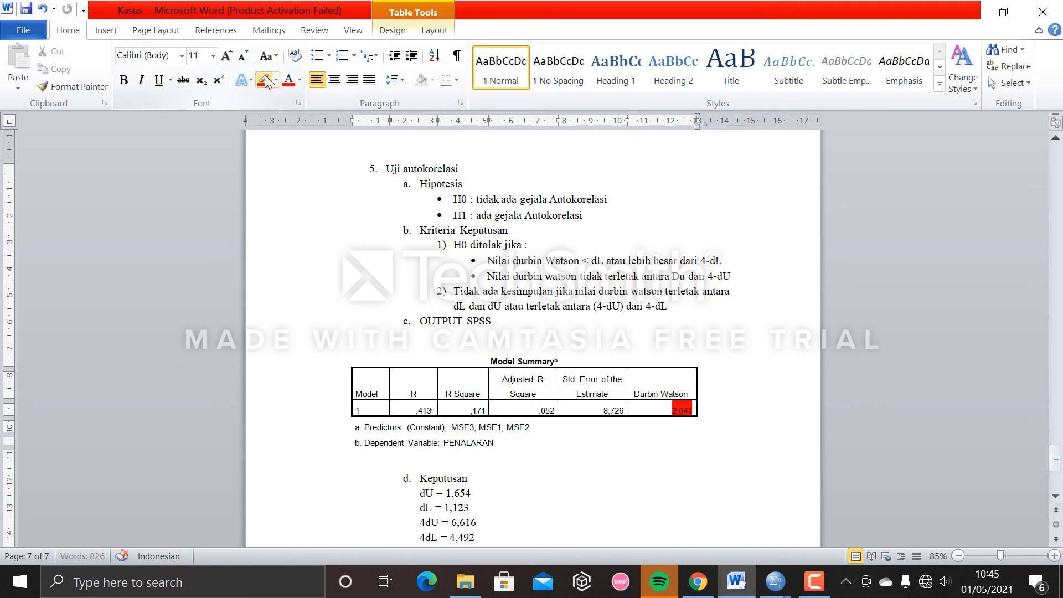
click(662, 449)
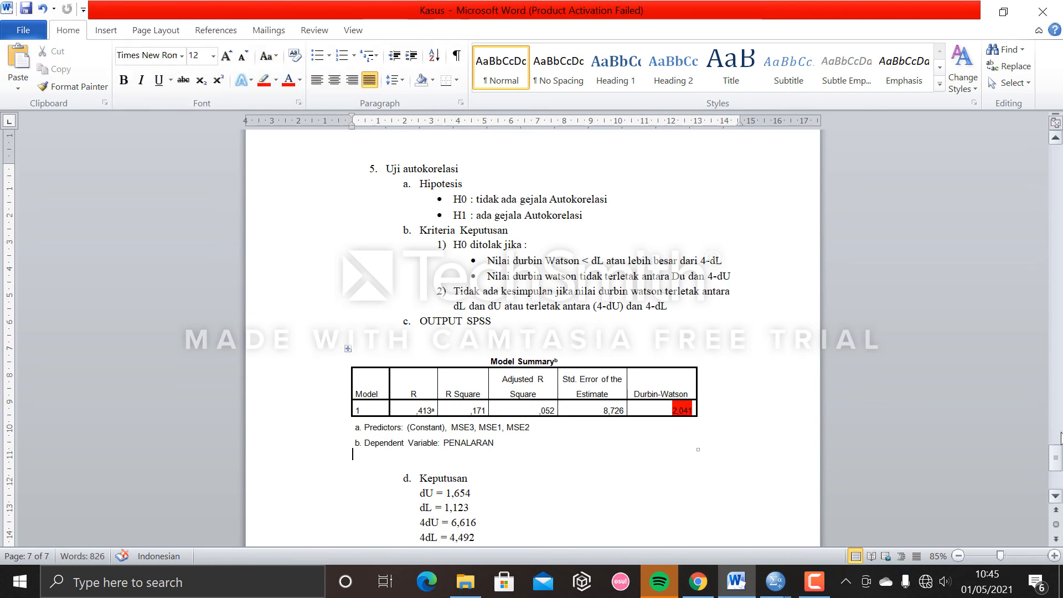
Step: Review the autocorrelation decision with its dU, dL, 4dU and 4dL values, and return to the case description at the document's beginning
scroll(532, 338, down, 3)
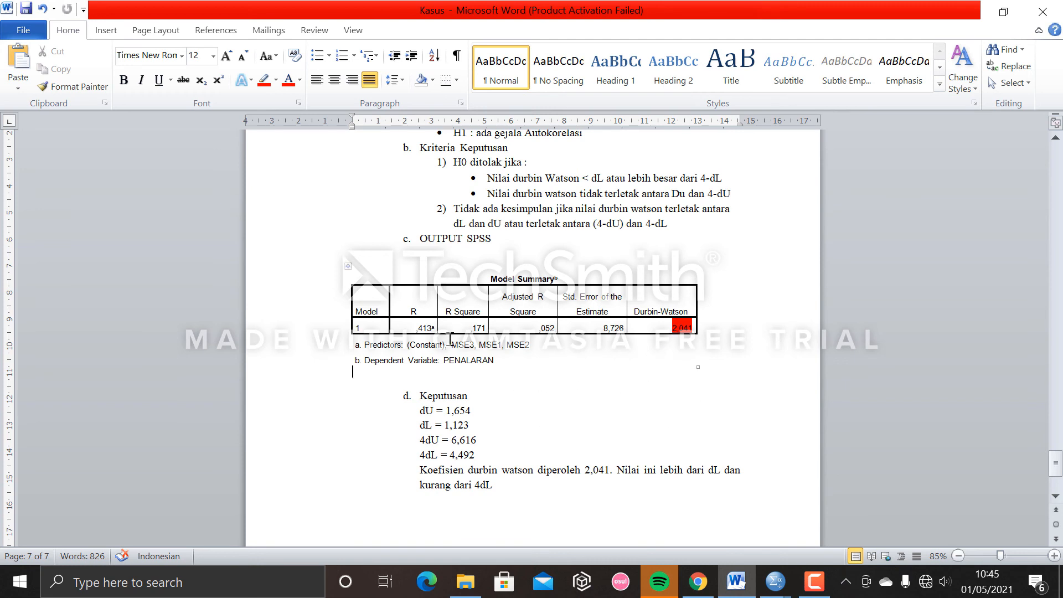
click(509, 392)
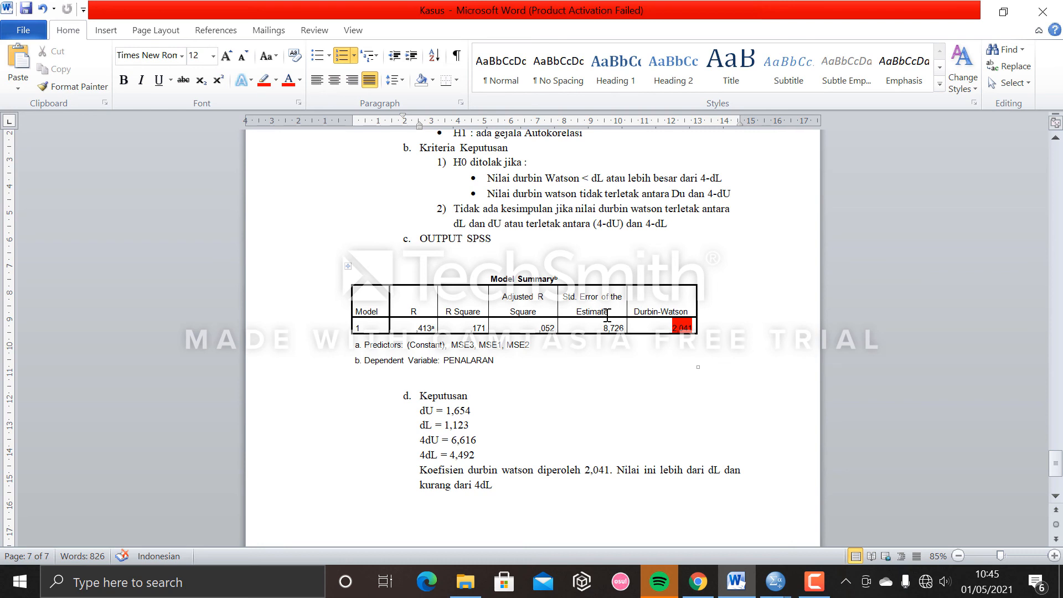
click(472, 410)
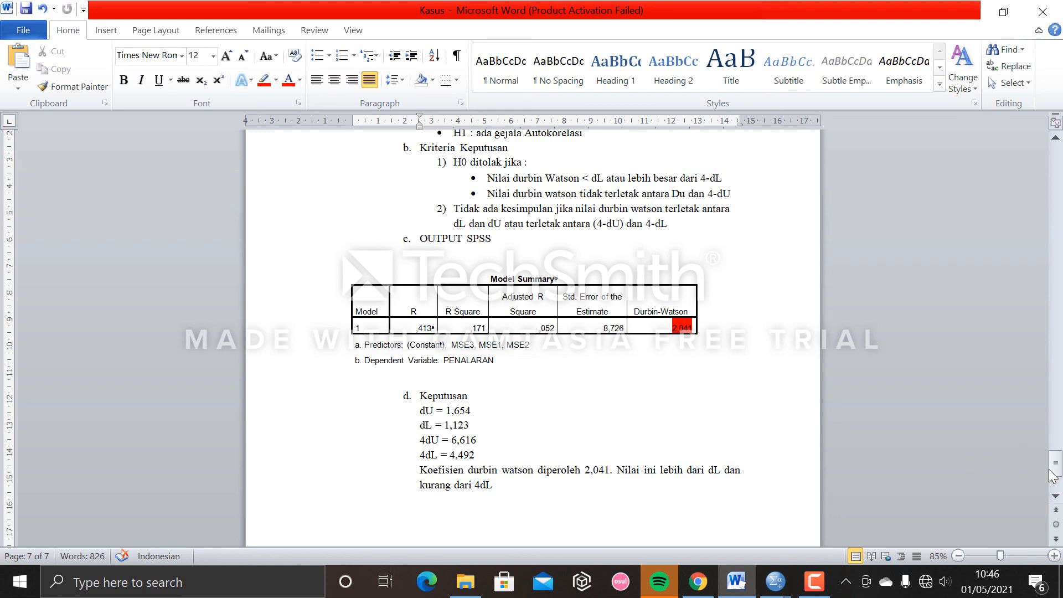
drag(1055, 464, 1062, 418)
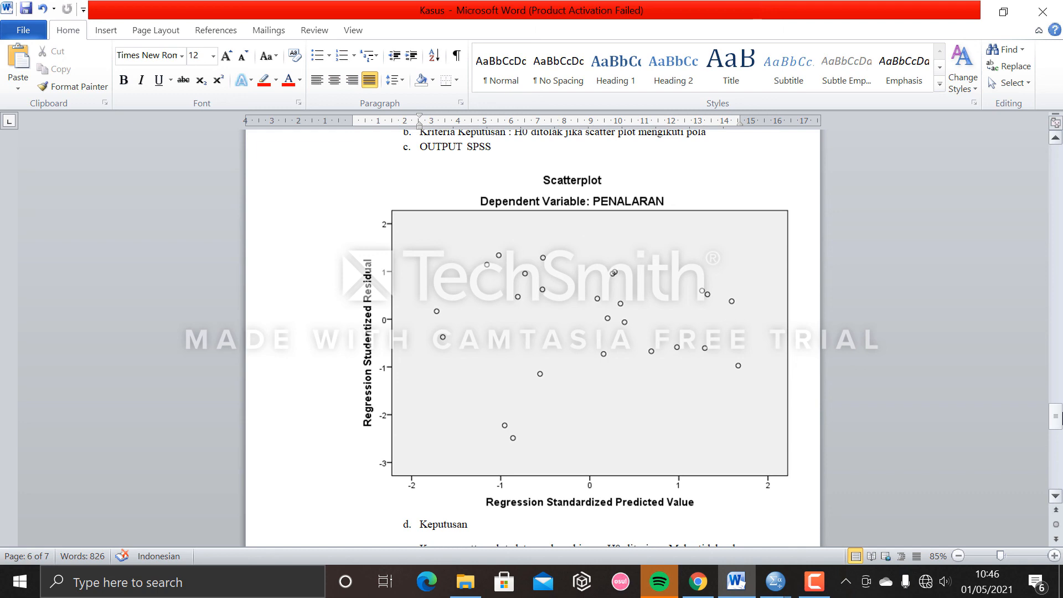
drag(1061, 418, 1061, 158)
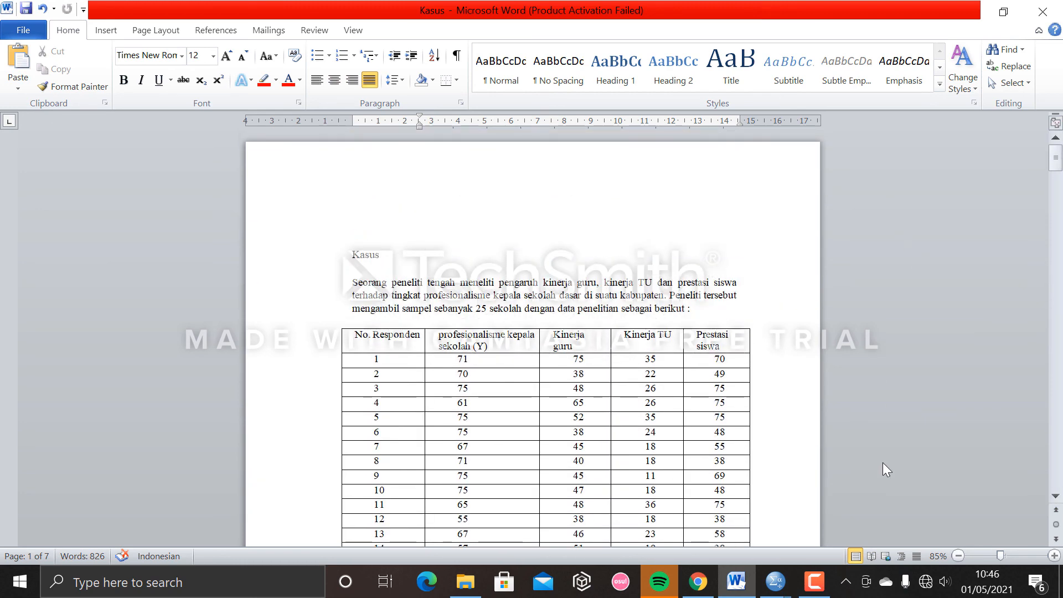
click(814, 582)
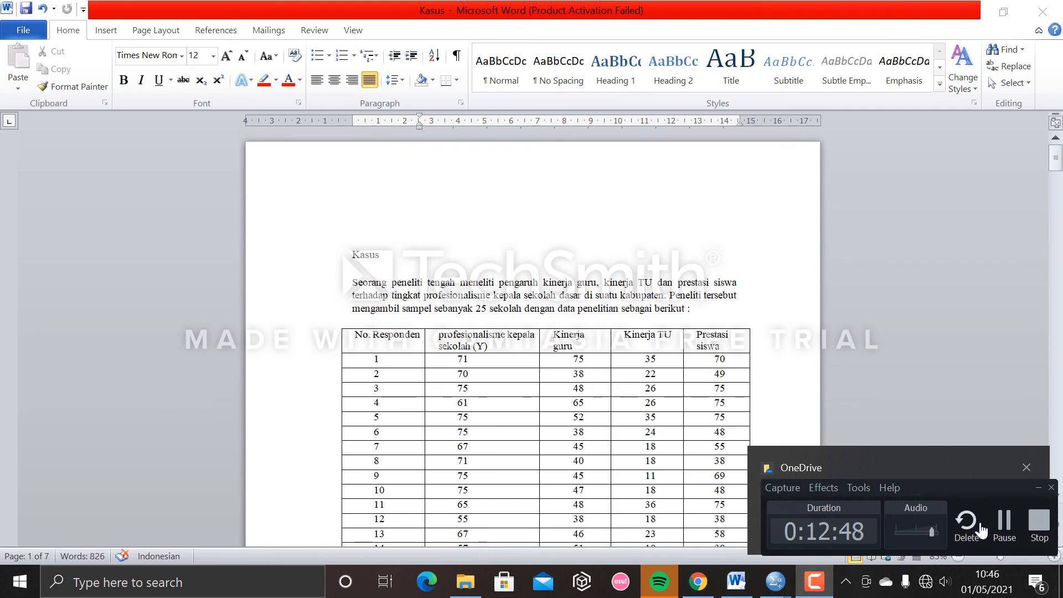